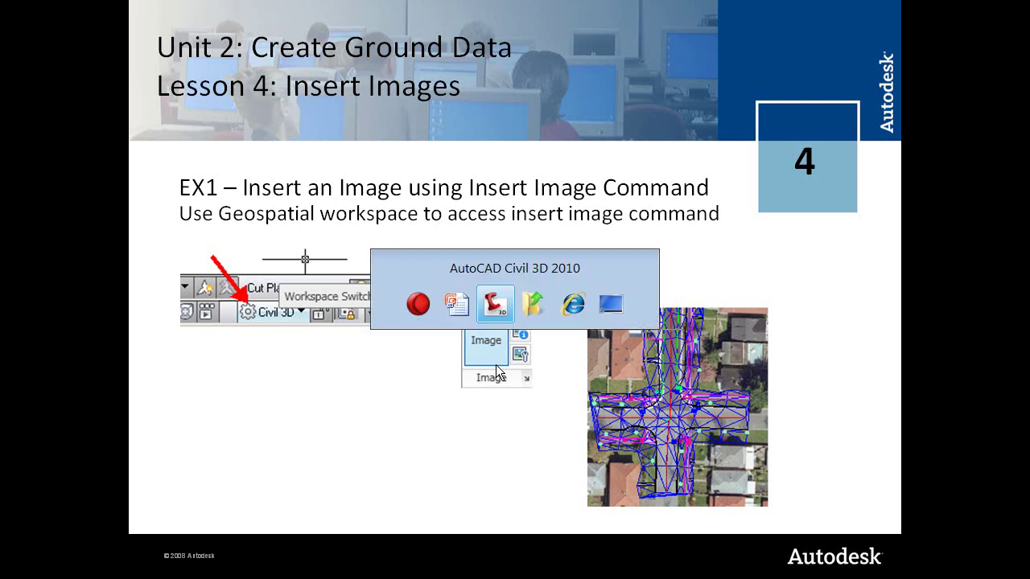
# Step: Open the M_Images_EX1.dwg drawing
pyautogui.click(61, 9)
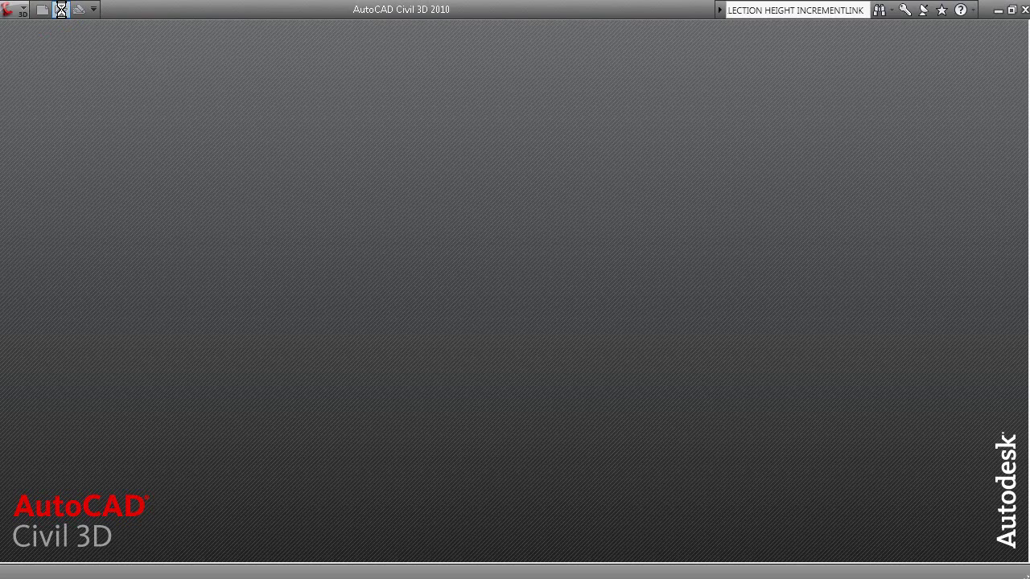
pyautogui.click(483, 234)
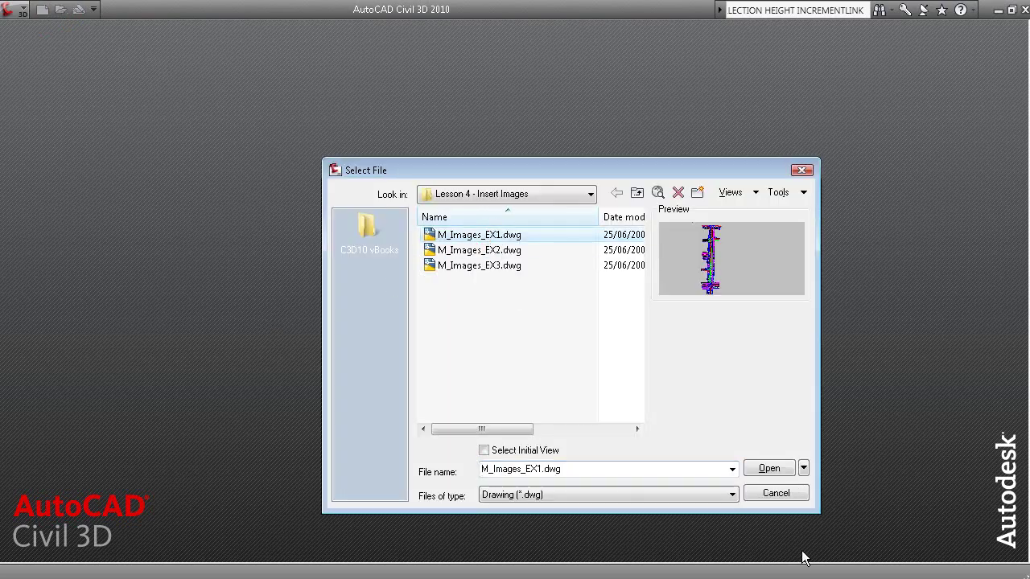
pyautogui.click(774, 470)
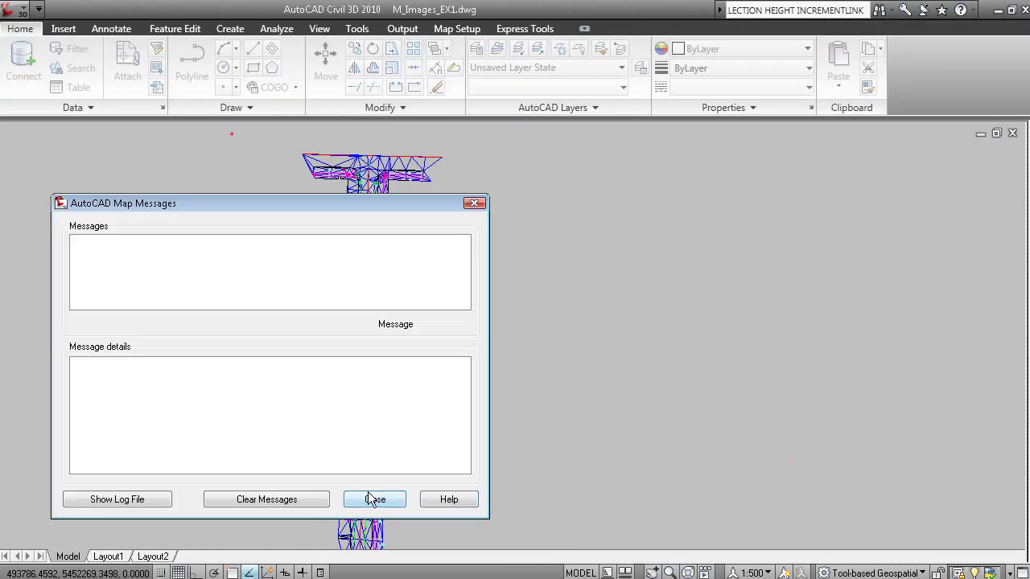
# Step: Close Map Messages and Data Connect, switch to Tool-based Geospatial, and show the Insert tab
pyautogui.click(372, 500)
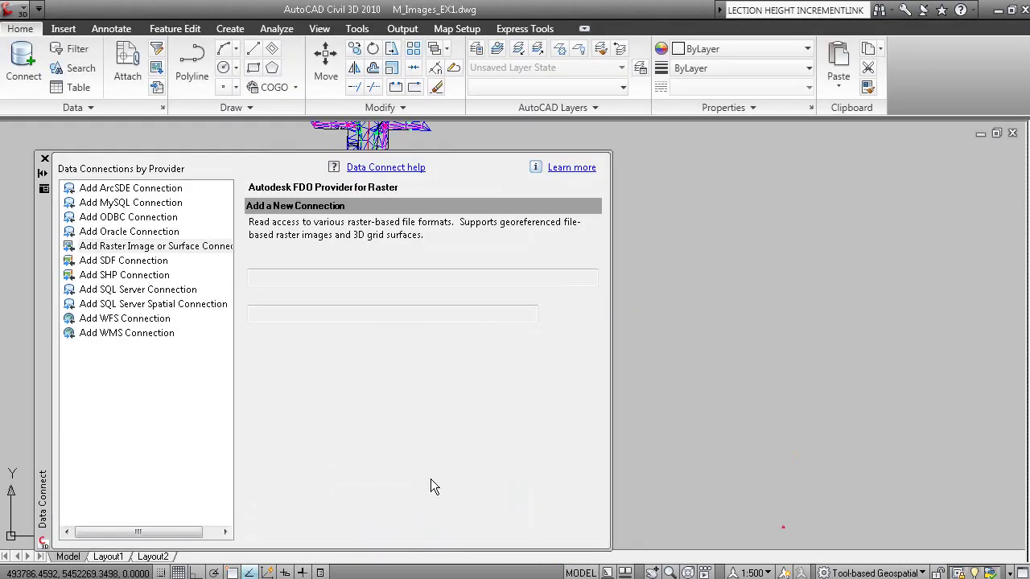
pyautogui.click(44, 158)
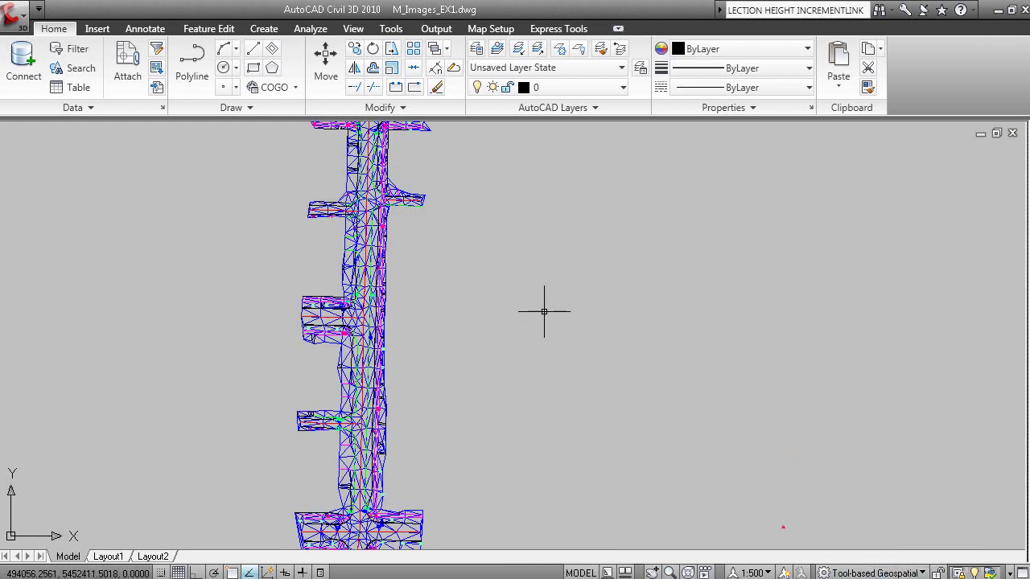
pyautogui.click(873, 573)
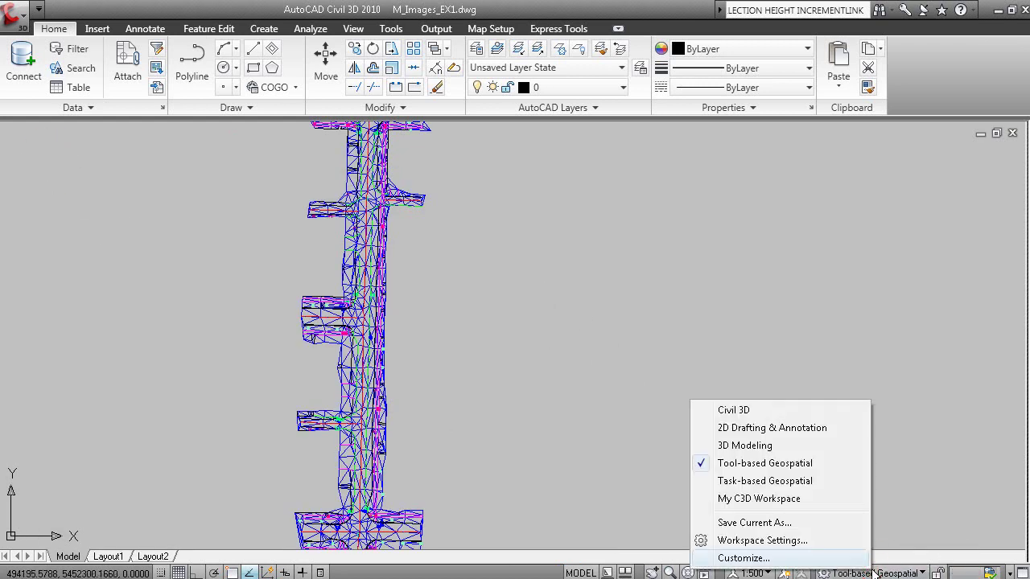
pyautogui.click(774, 464)
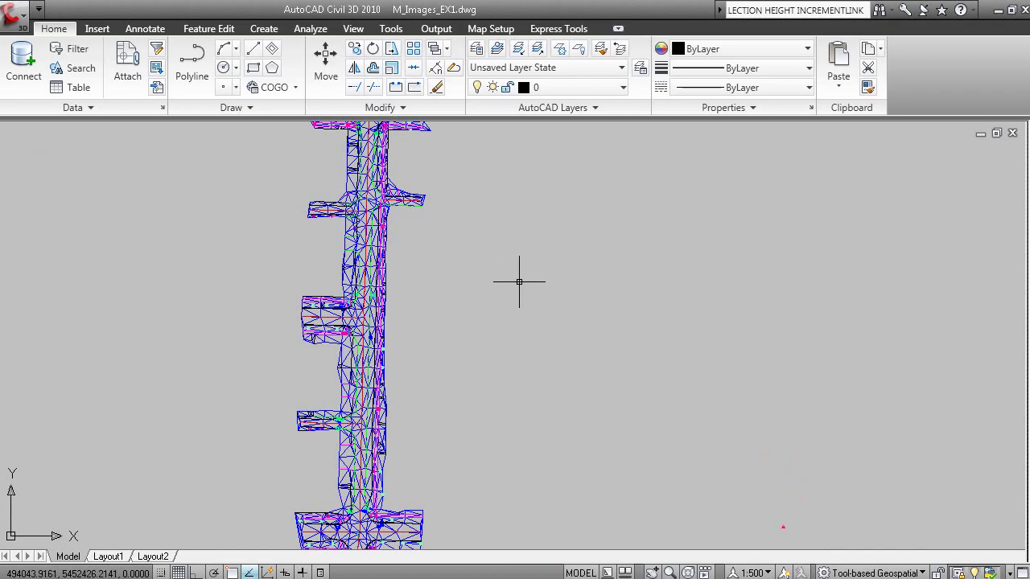
pyautogui.click(97, 29)
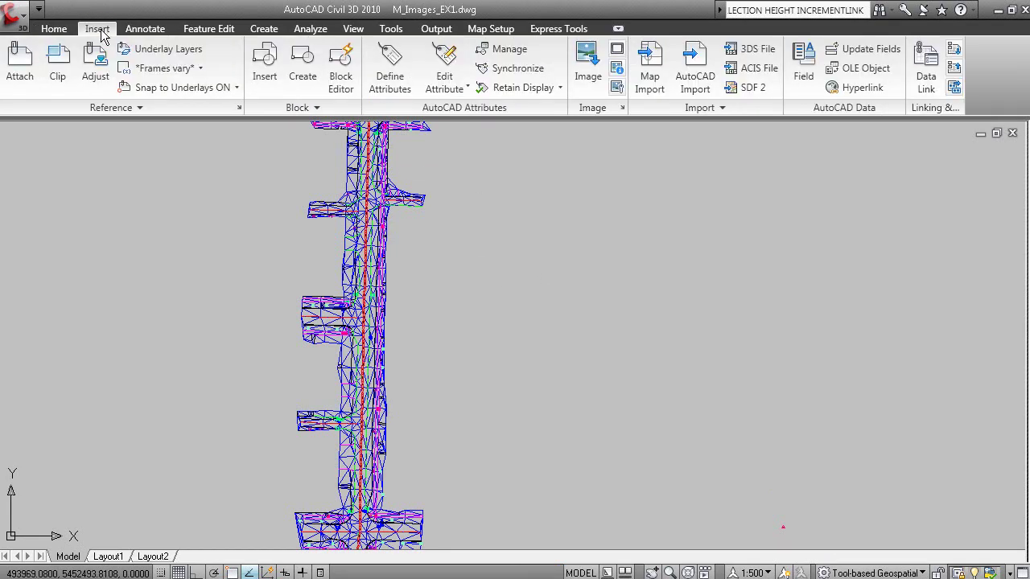
# Step: Insert RossStreetVancouver.tif with World File correlation, then switch to the lesson folder window
pyautogui.click(592, 72)
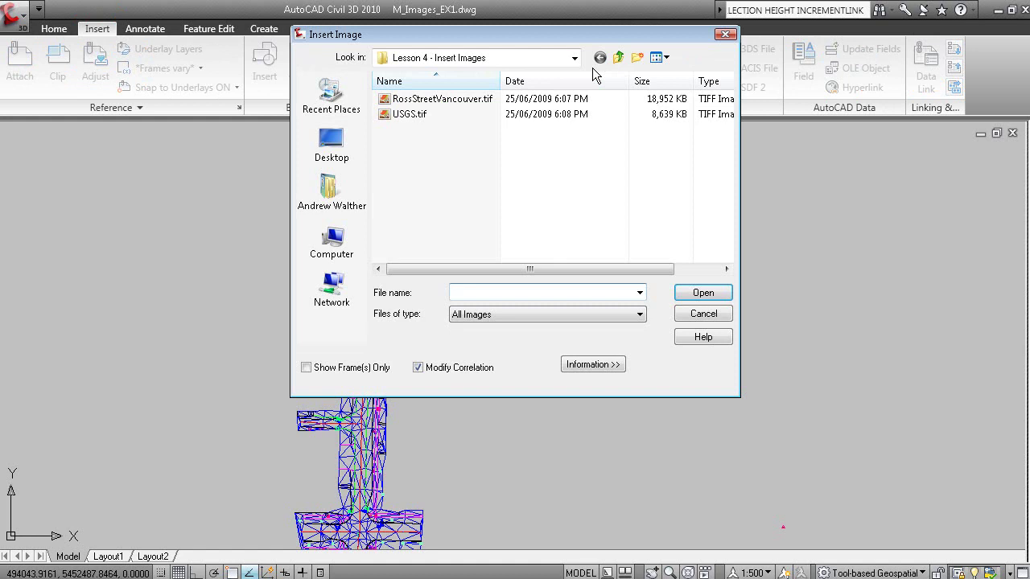
pyautogui.moveTo(494, 35); pyautogui.dragTo(695, 116)
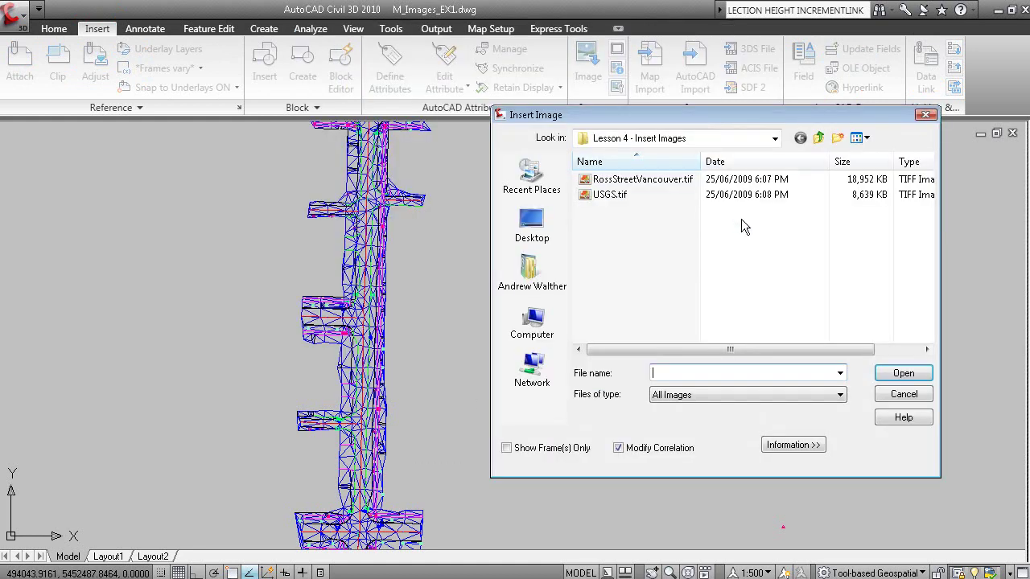
pyautogui.click(604, 180)
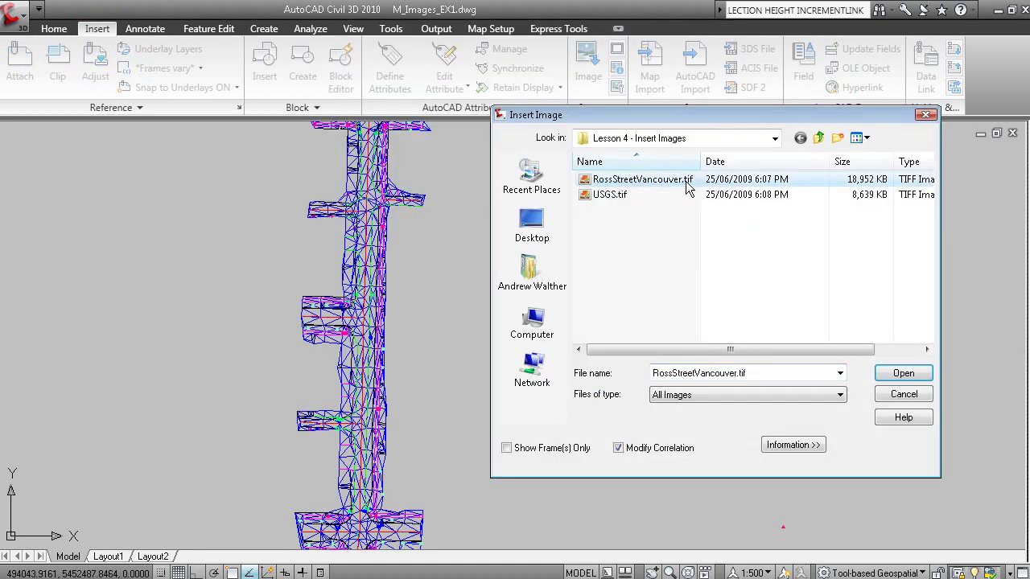
pyautogui.click(903, 375)
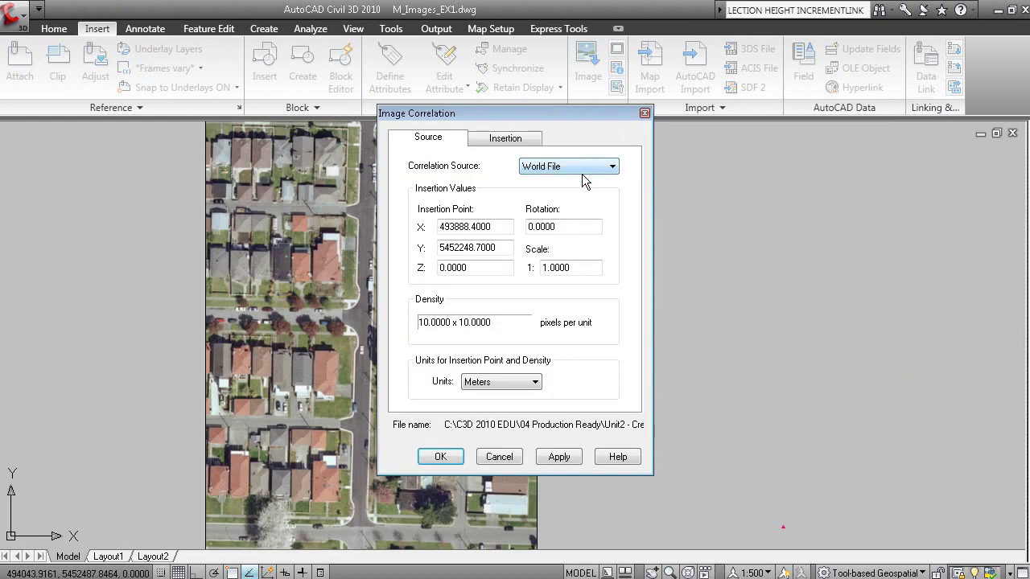
pyautogui.hotkey('alt', 'Tab')
pyautogui.press('Tab')
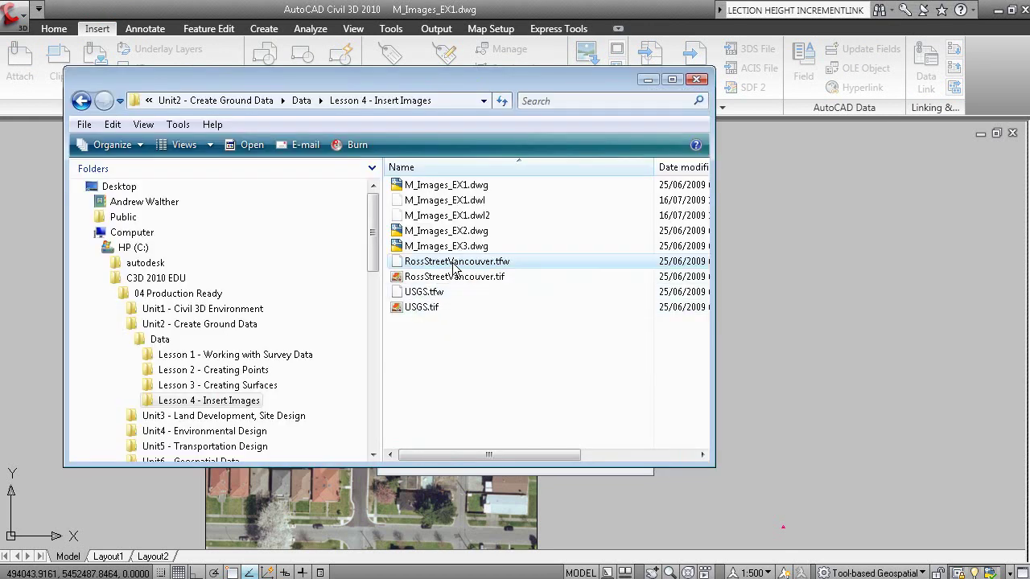
# Step: Show the RossStreetVancouver.tfw world file in Lesson 4 - Insert Images, then return to Civil 3D
pyautogui.hotkey('alt', 'Tab')
pyautogui.press('Tab')
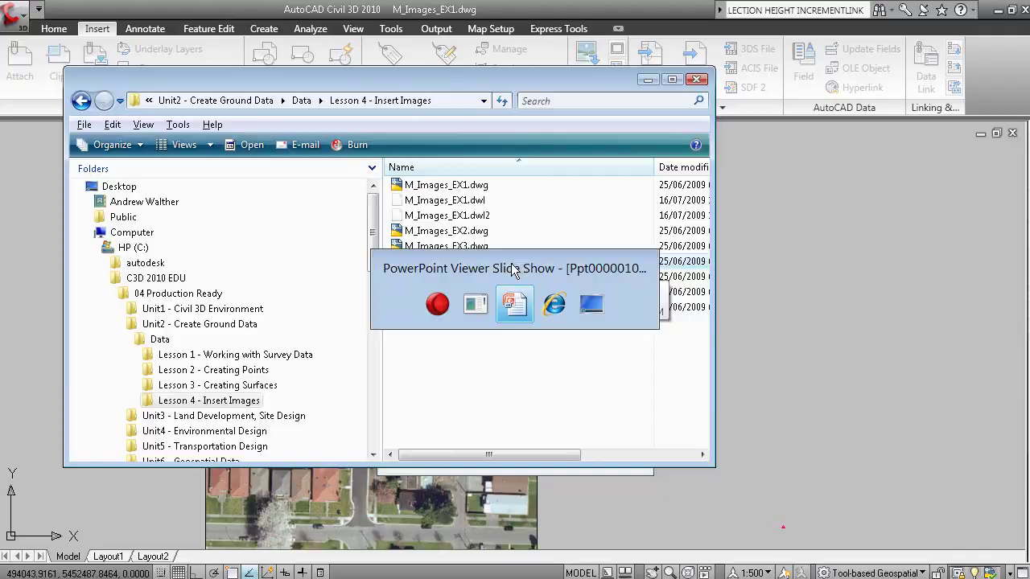
pyautogui.hotkey('alt', 'Tab')
pyautogui.press('Tab')
pyautogui.press('super')
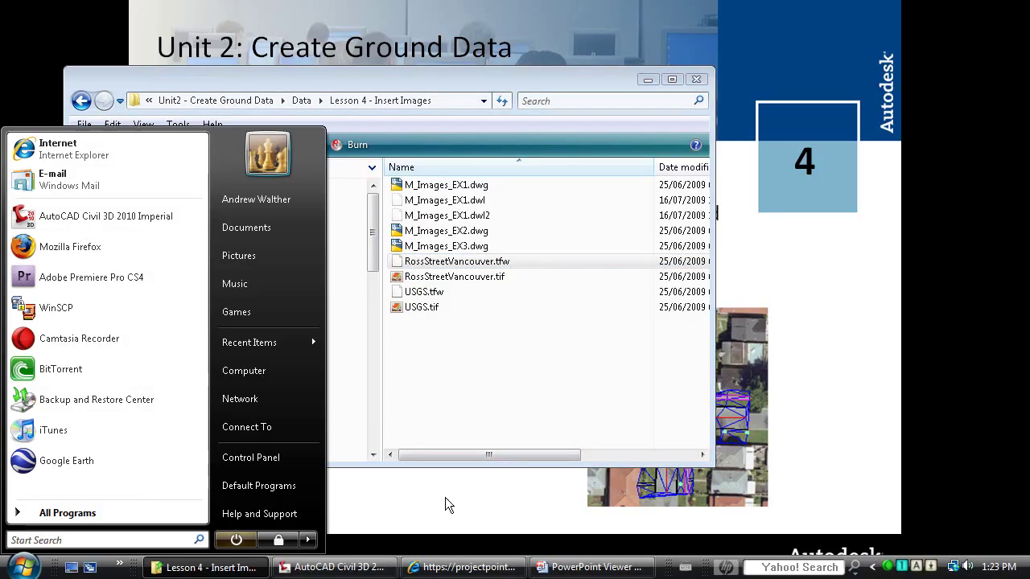
pyautogui.click(374, 571)
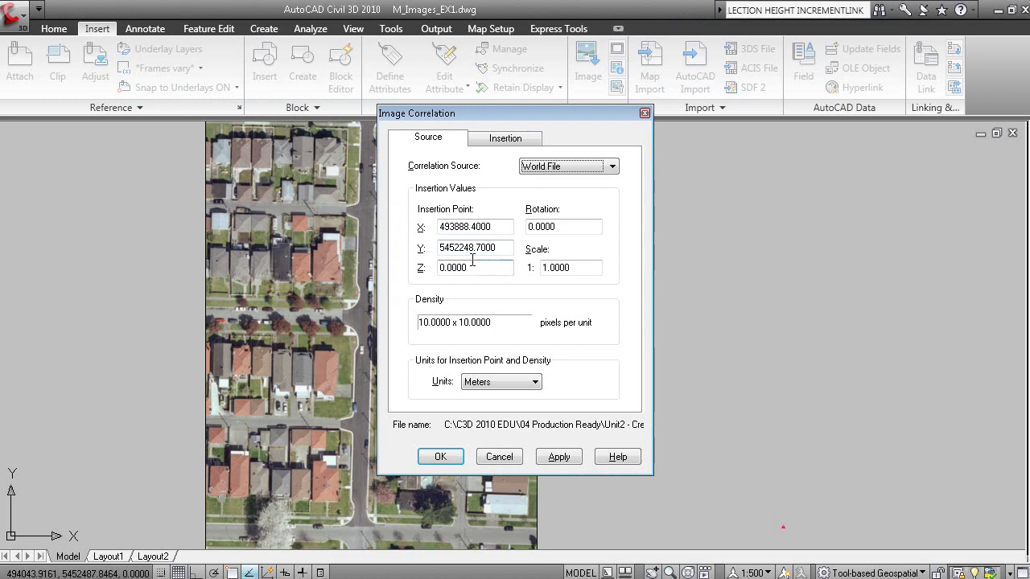
# Step: Accept the world-file correlation and send the Ross Street aerial to back beneath the surface
pyautogui.click(447, 459)
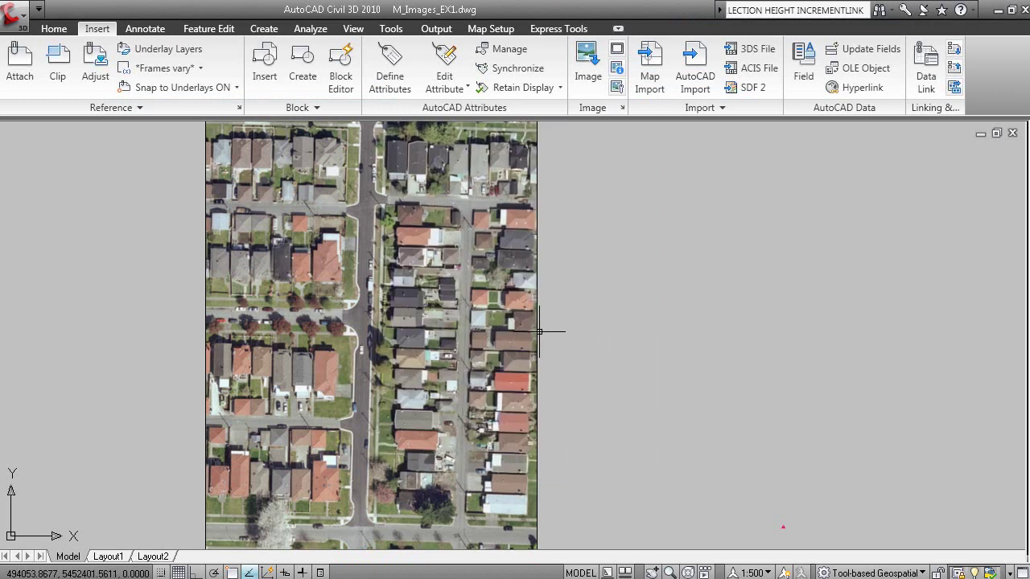
pyautogui.click(536, 314)
pyautogui.rightClick(605, 236)
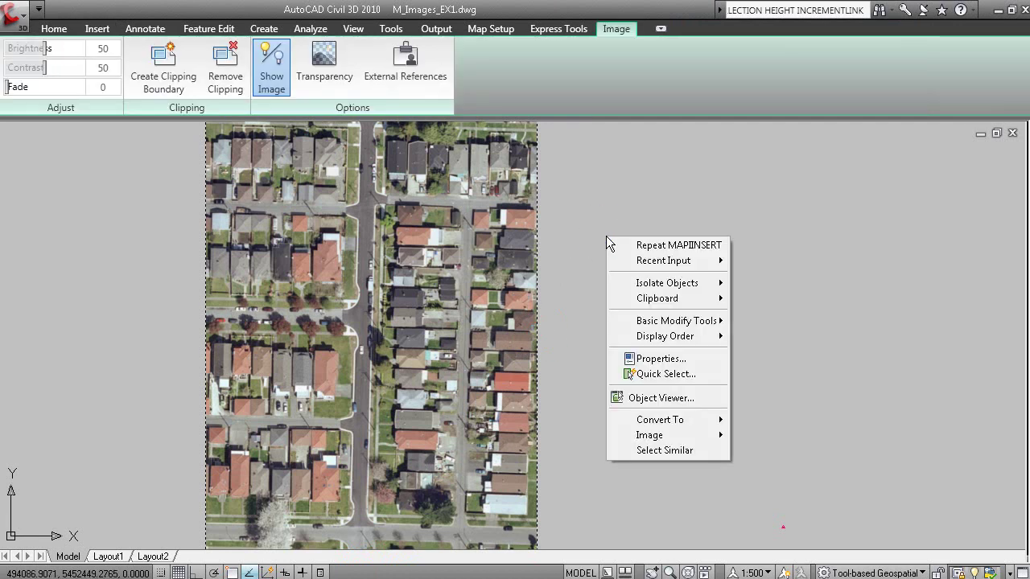
pyautogui.moveTo(674, 337)
pyautogui.click(774, 355)
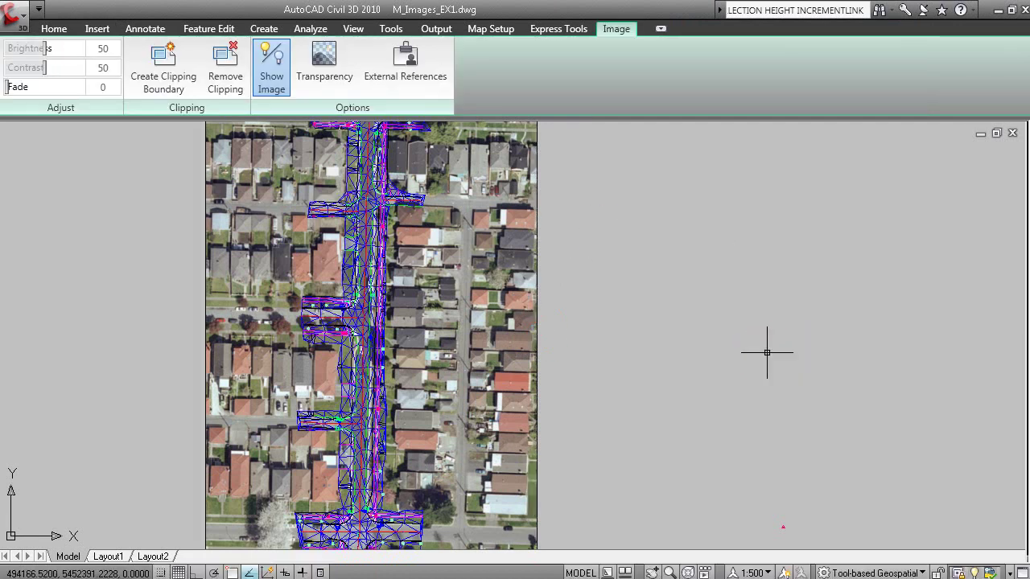
pyautogui.scroll(-2, 667, 310)
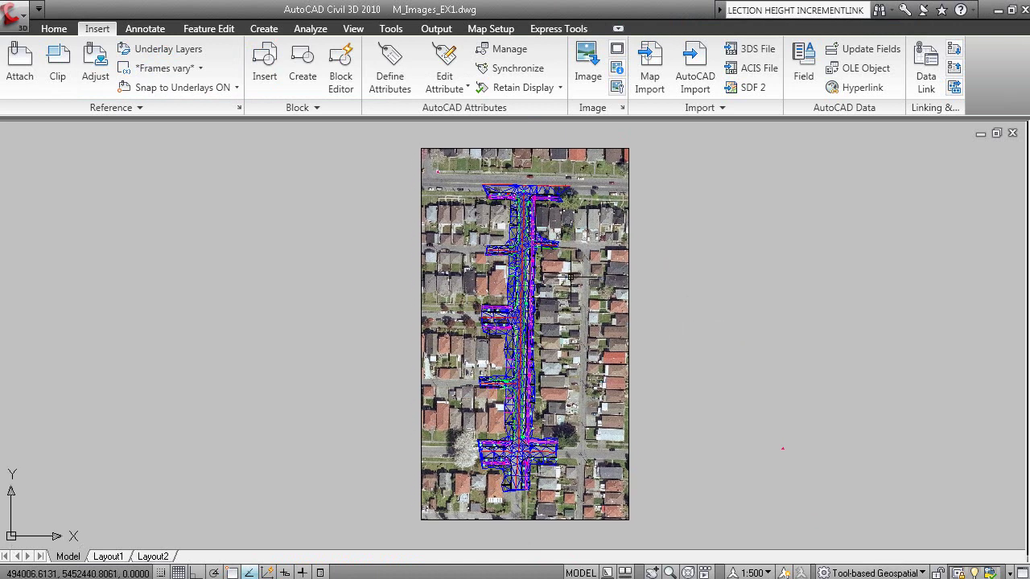
pyautogui.scroll(5, 527, 242)
pyautogui.moveTo(503, 296); pyautogui.dragTo(541, 280, button='middle')
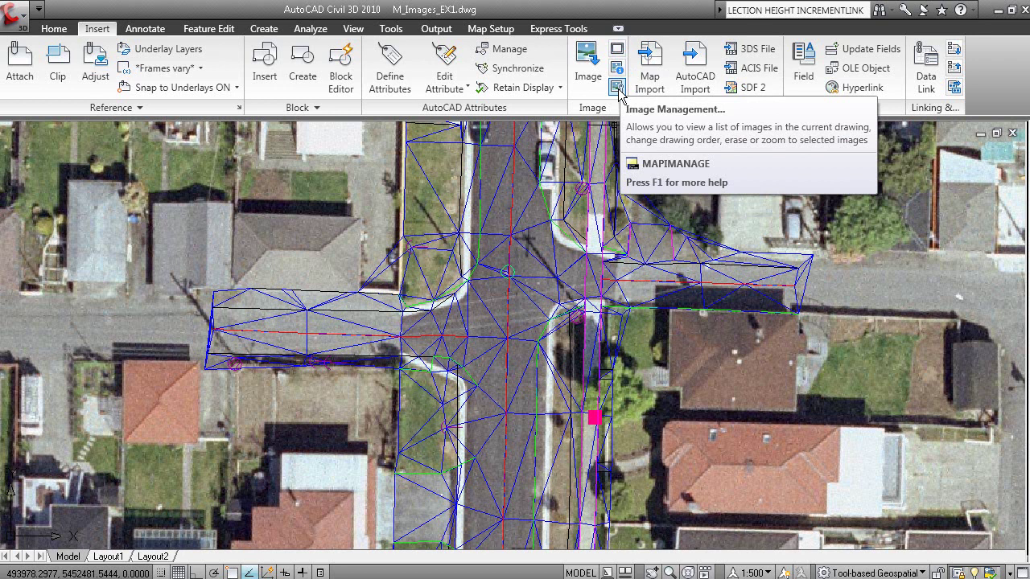
pyautogui.click(619, 91)
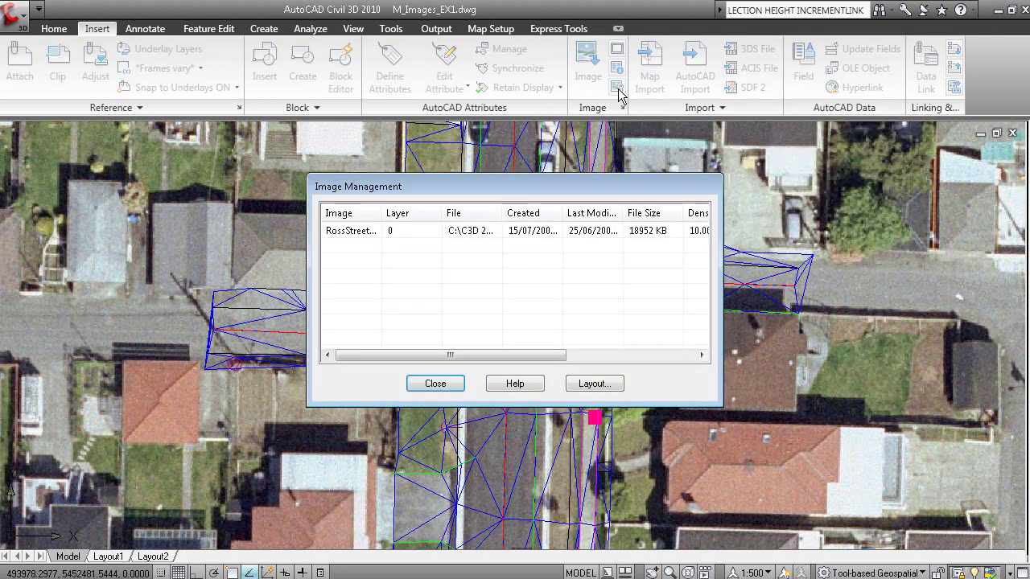
pyautogui.click(360, 231)
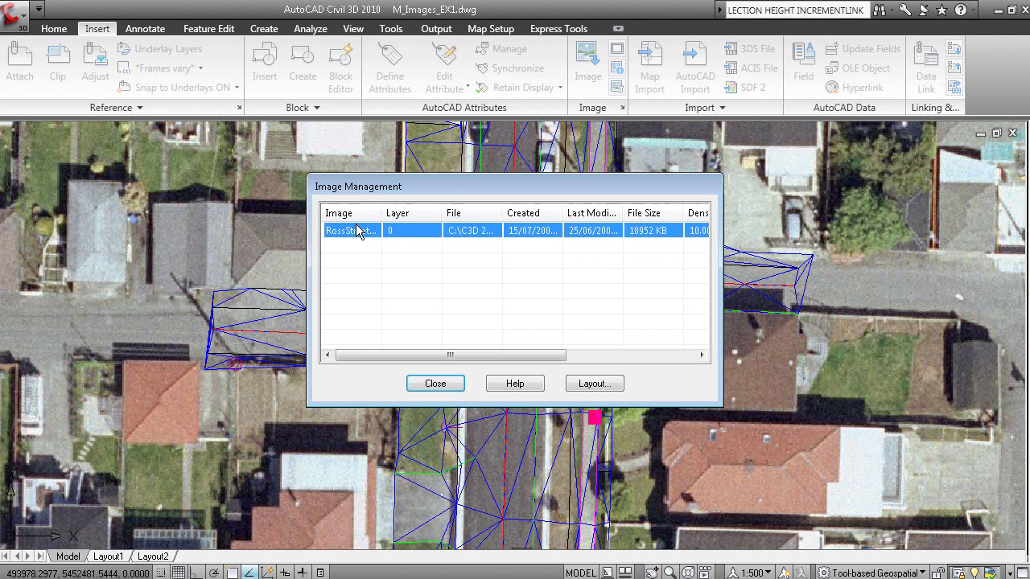
pyautogui.rightClick(363, 235)
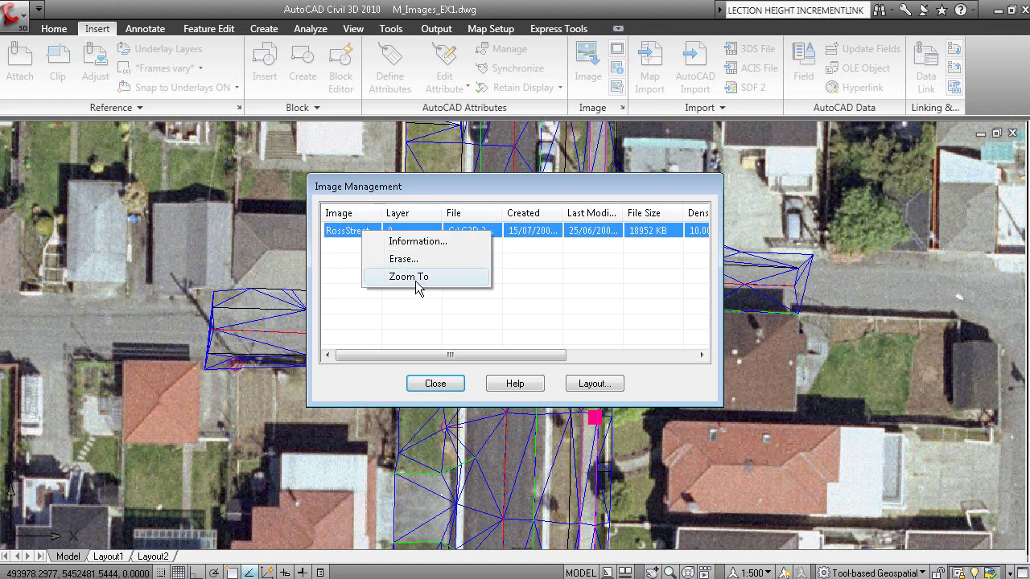
pyautogui.click(442, 372)
pyautogui.click(436, 383)
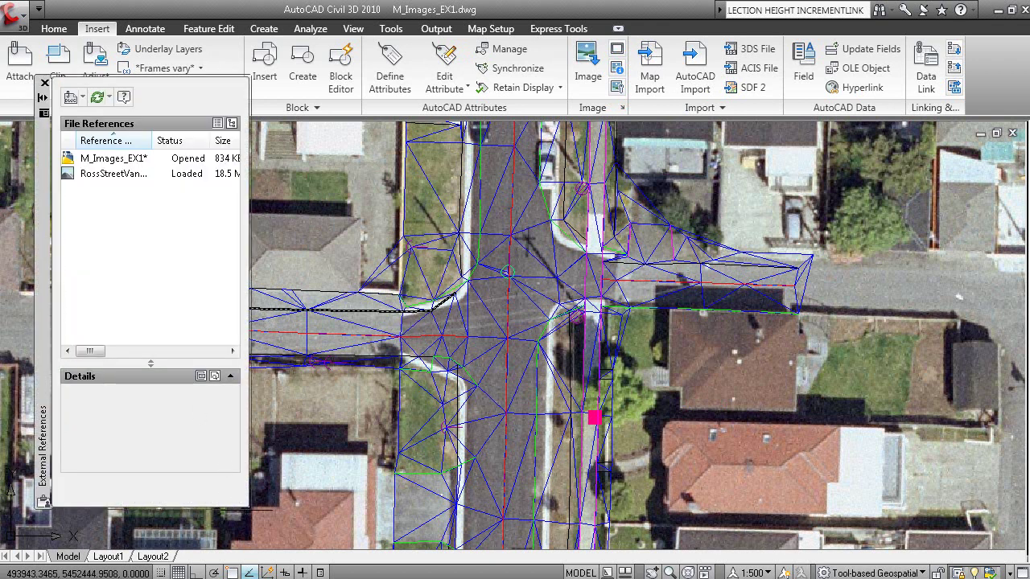
# Step: Detach the RossStreetVancouver image reference in the External References palette
pyautogui.moveTo(250, 508); pyautogui.dragTo(421, 491)
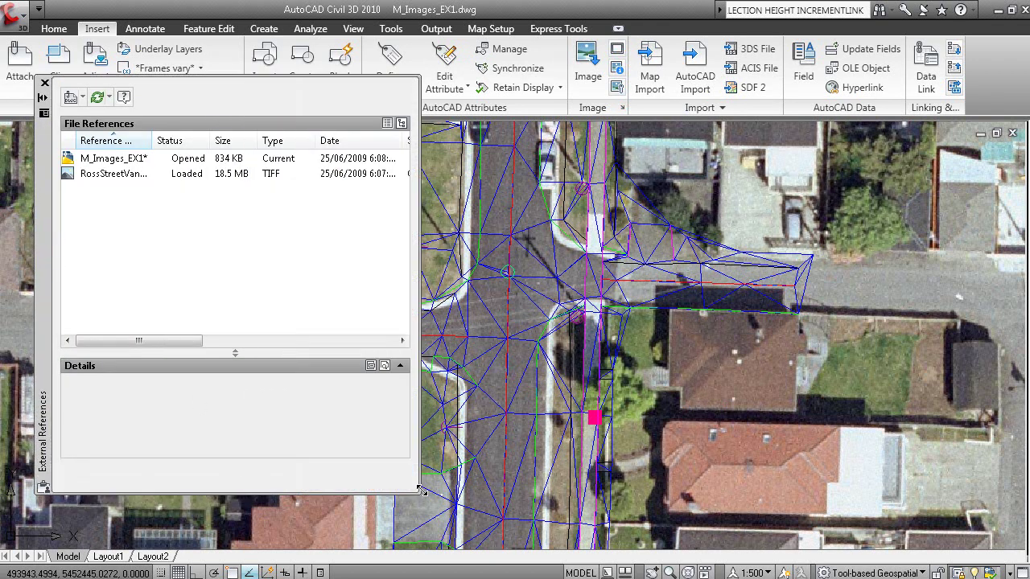
pyautogui.click(112, 174)
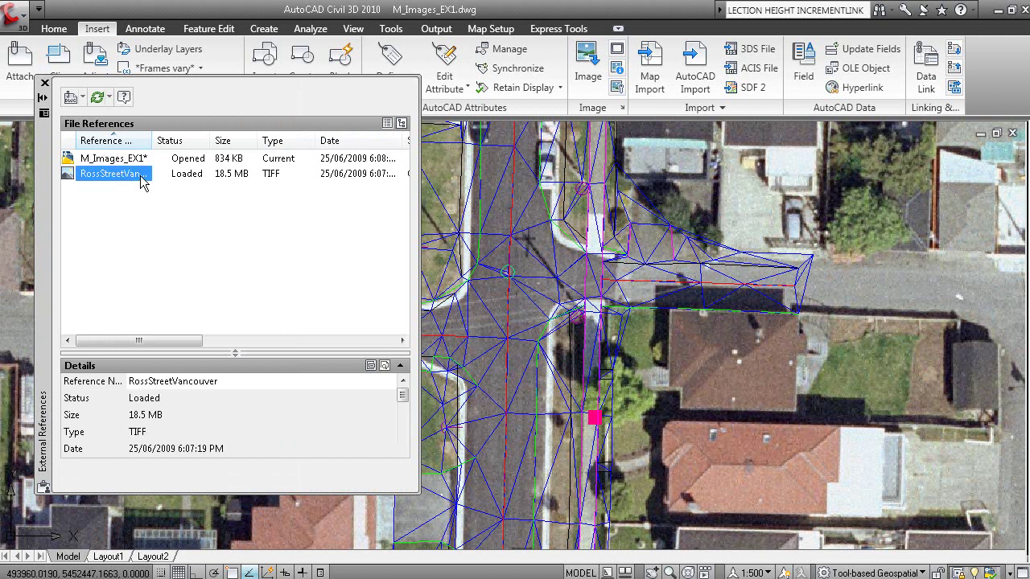
pyautogui.moveTo(141, 181)
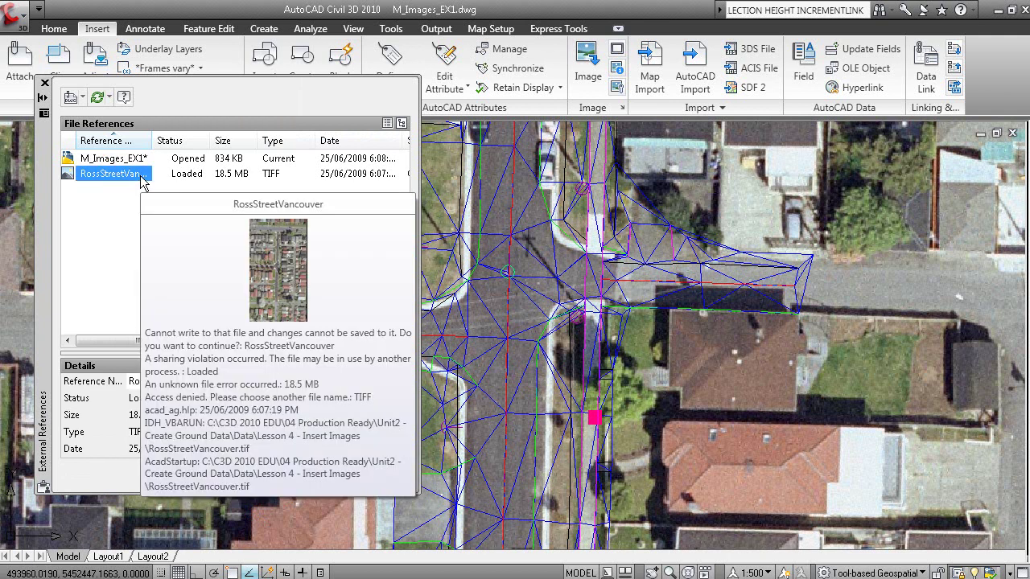
pyautogui.rightClick(118, 175)
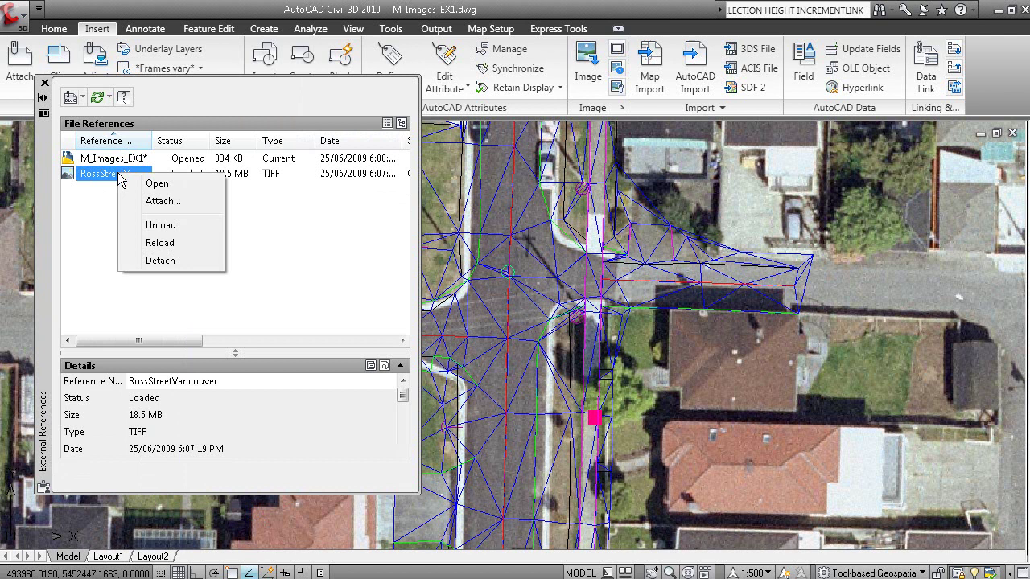
pyautogui.click(169, 261)
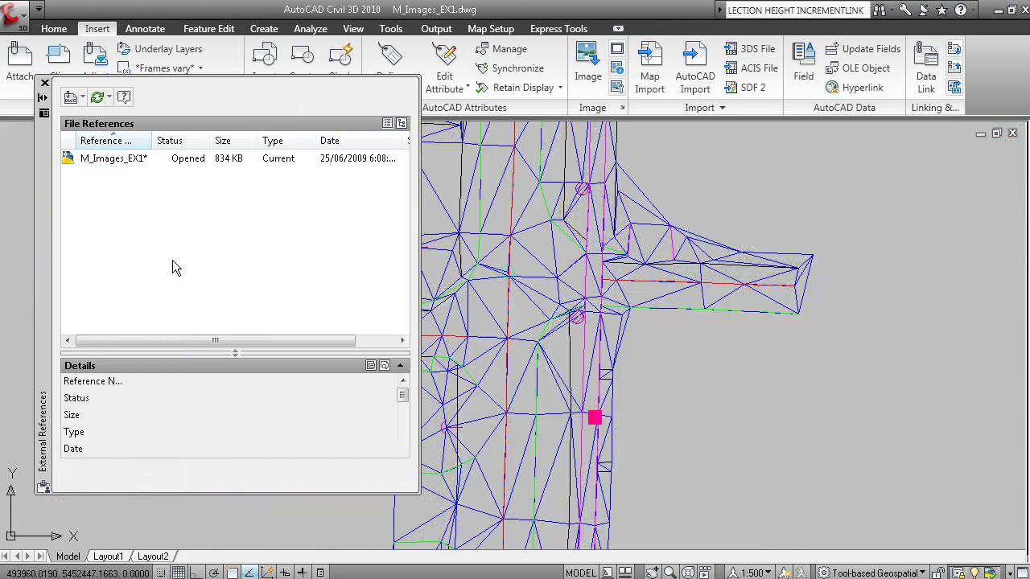
# Step: Close the palette and close M_Images_EX1 without saving changes
pyautogui.click(44, 83)
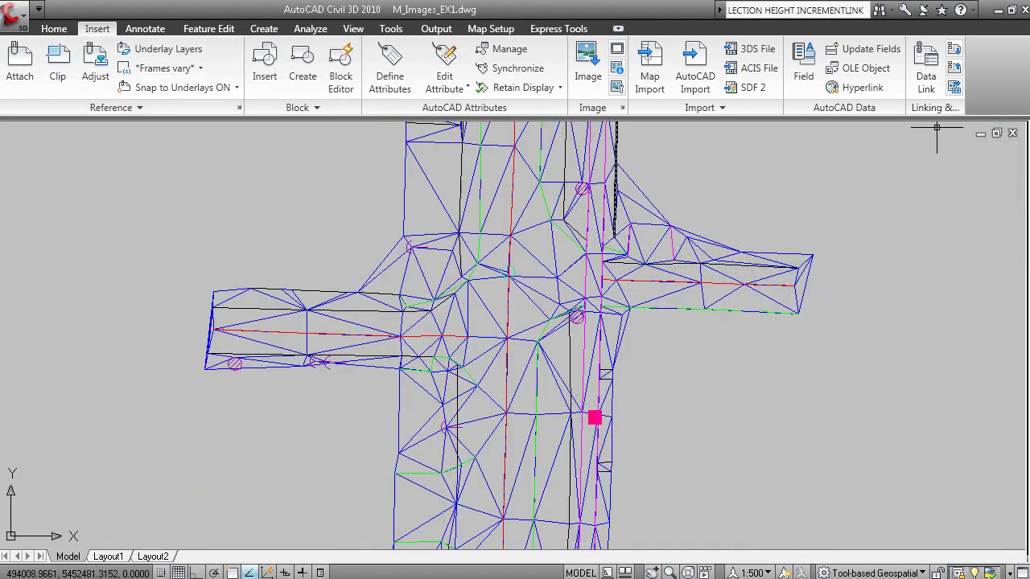
pyautogui.click(1012, 133)
pyautogui.click(587, 334)
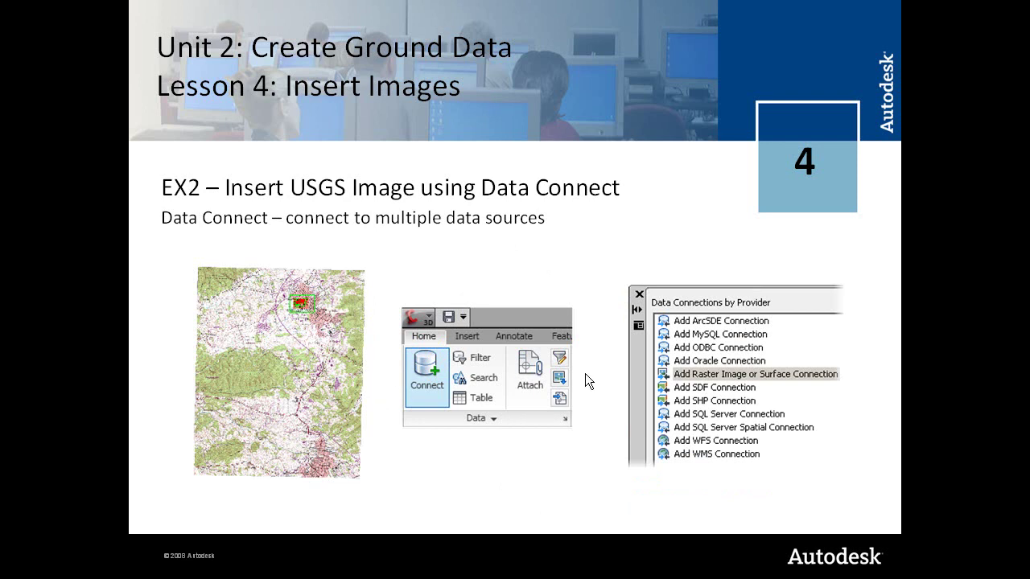
# Step: Advance the EX2 Data Connect slide to its next build
pyautogui.click(559, 450)
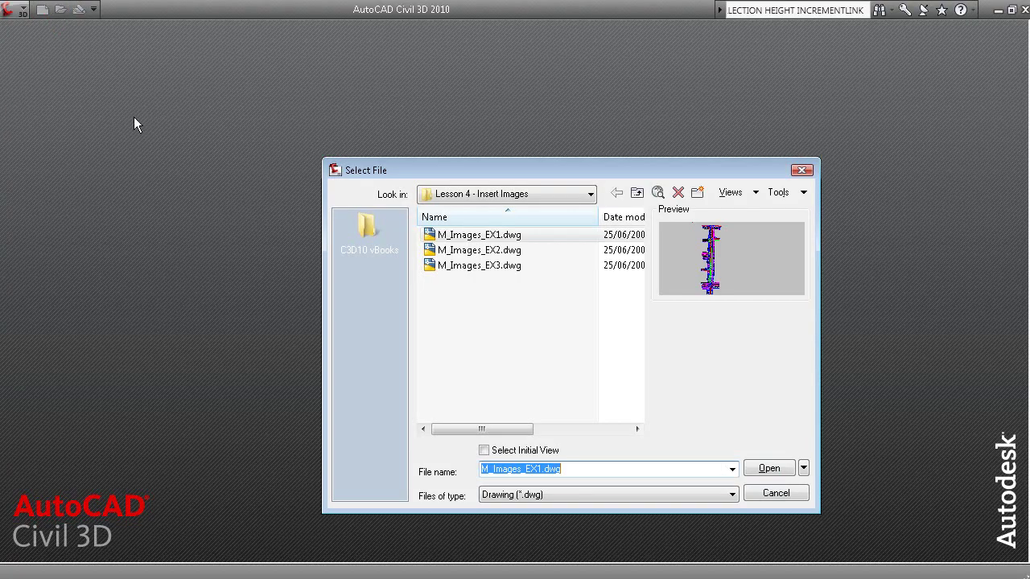
# Step: Open M_Images_EX2.dwg and verify its zone is NAD83 Virginia State Planes, South Zone, US Foot
pyautogui.click(466, 252)
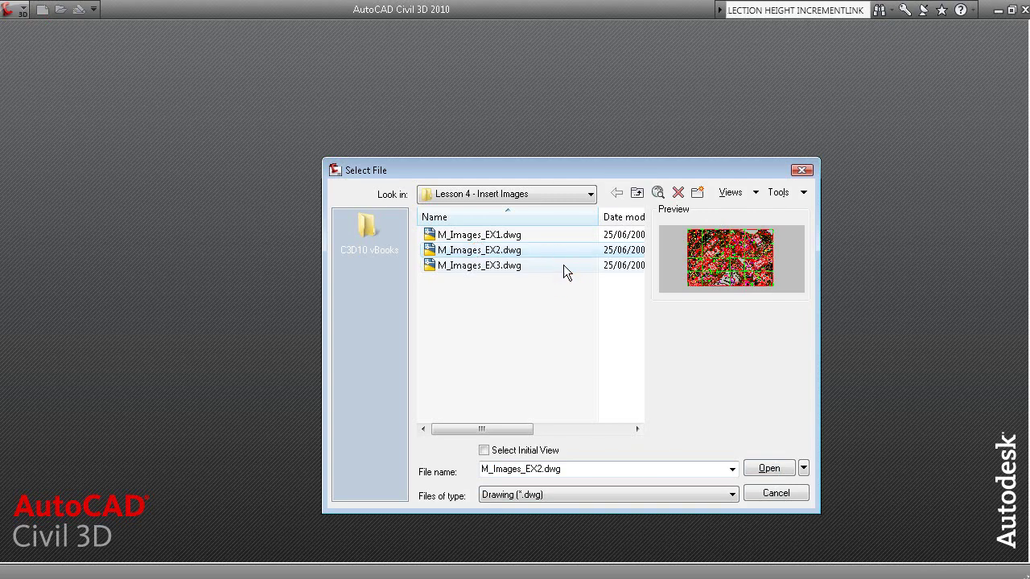
pyautogui.click(767, 469)
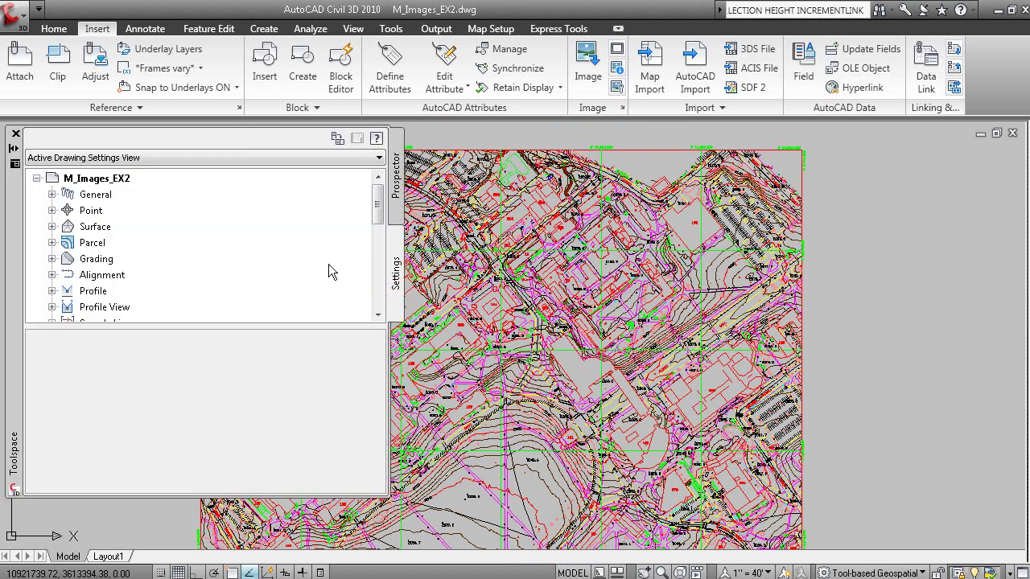
pyautogui.rightClick(128, 181)
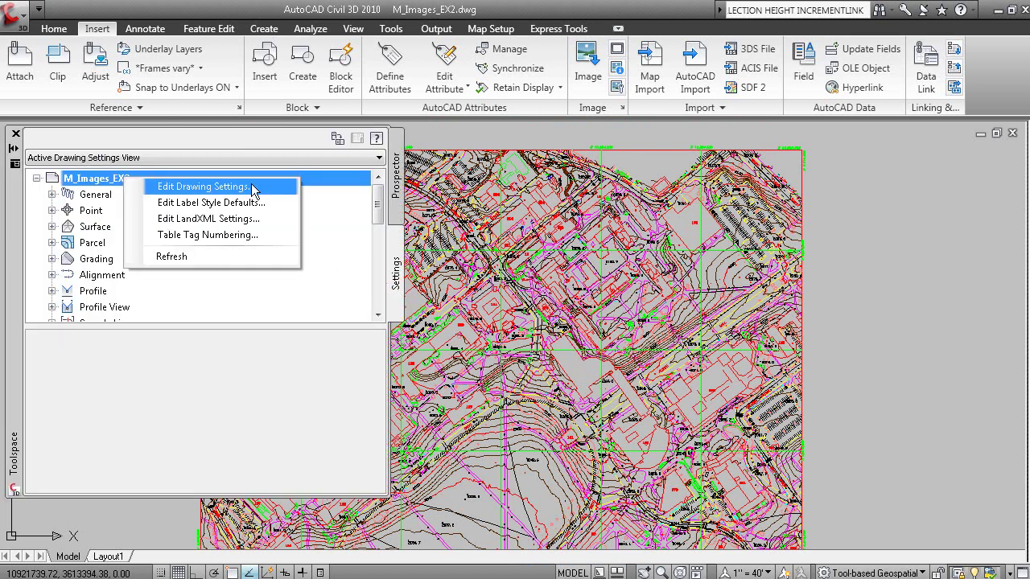
pyautogui.click(278, 188)
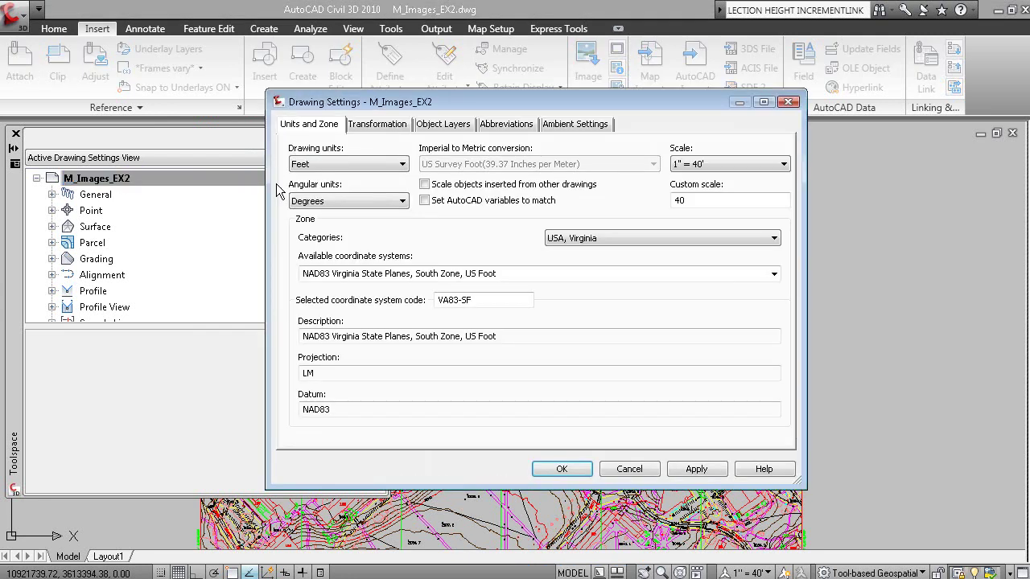
pyautogui.click(518, 274)
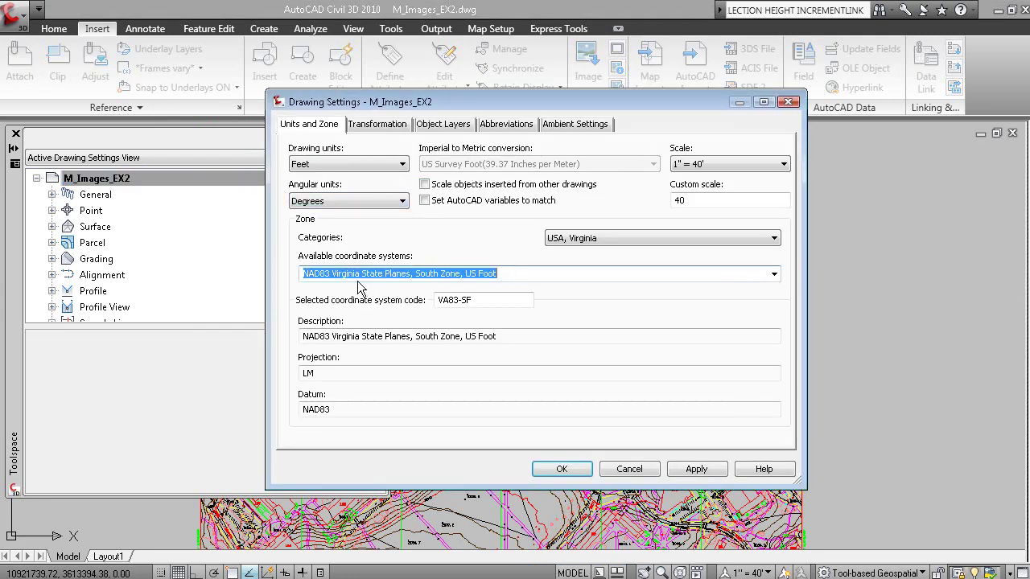
pyautogui.click(513, 274)
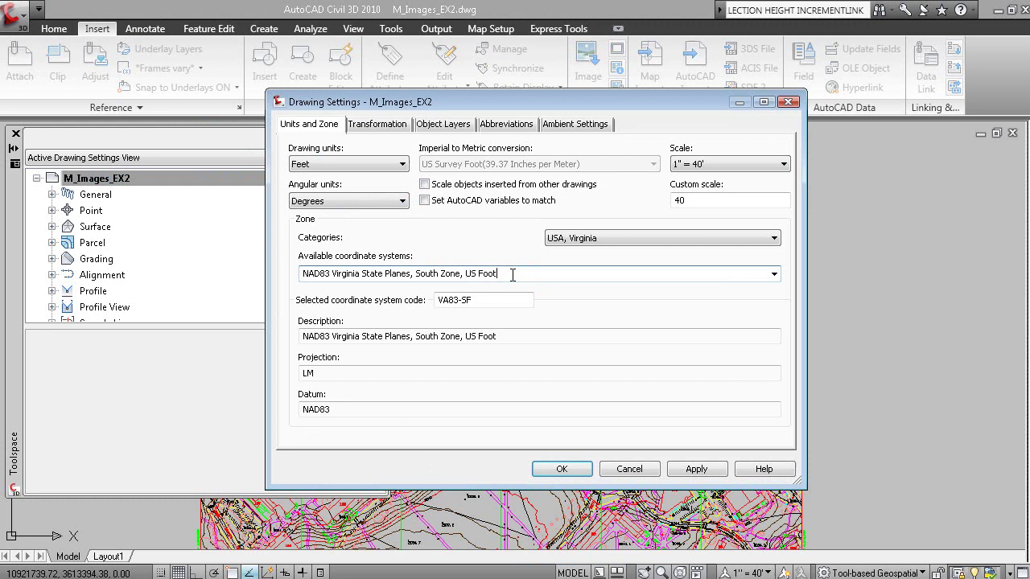
pyautogui.click(561, 469)
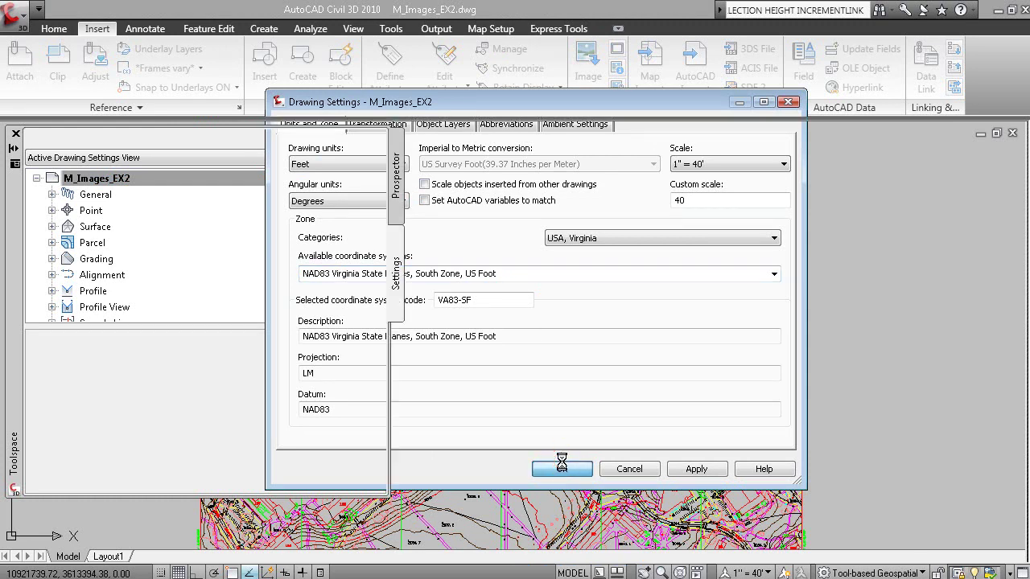
pyautogui.click(16, 134)
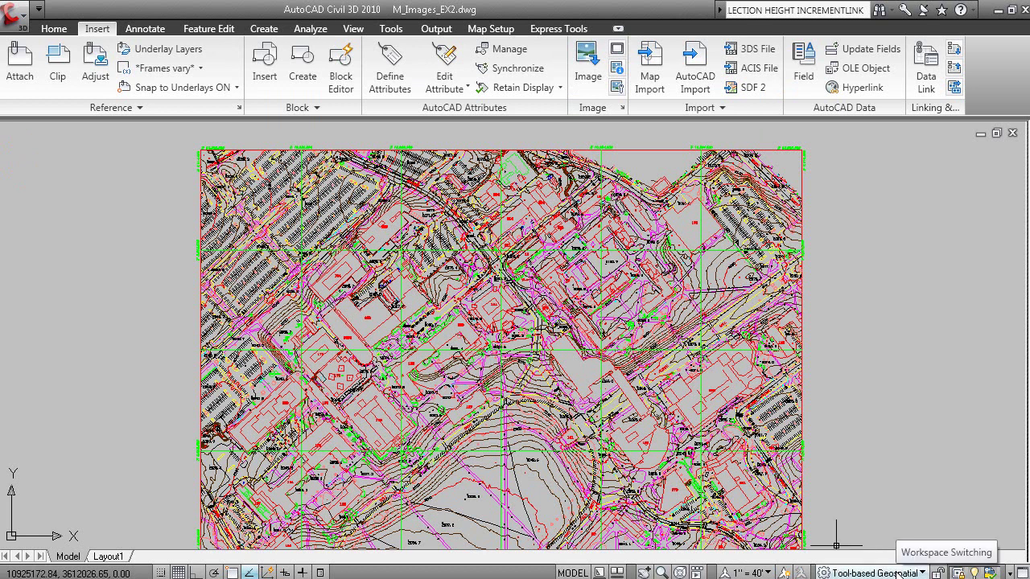
# Step: Add a raster connection named USGS Map using USGS.tif as its source and connect
pyautogui.click(54, 30)
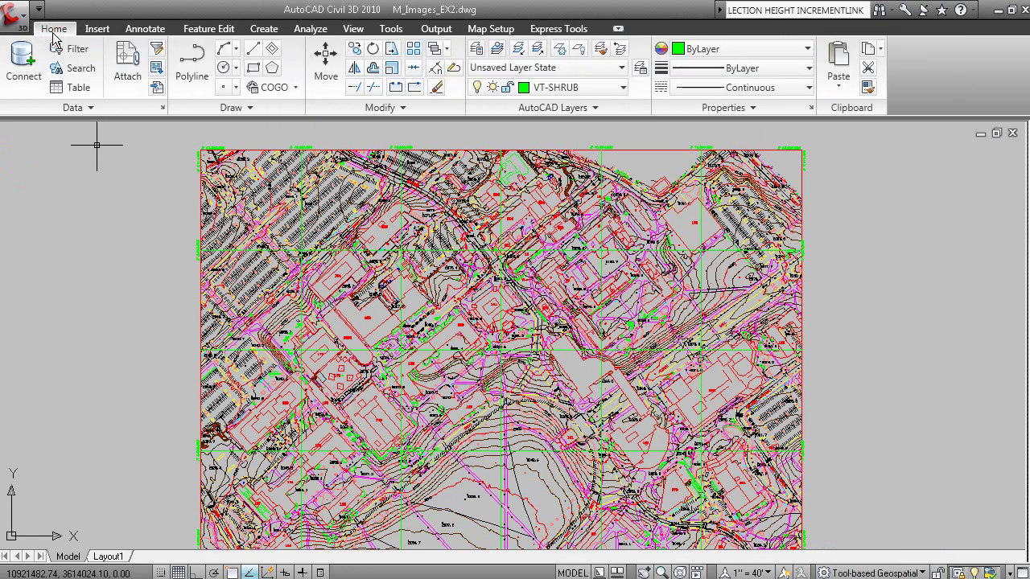
pyautogui.click(20, 71)
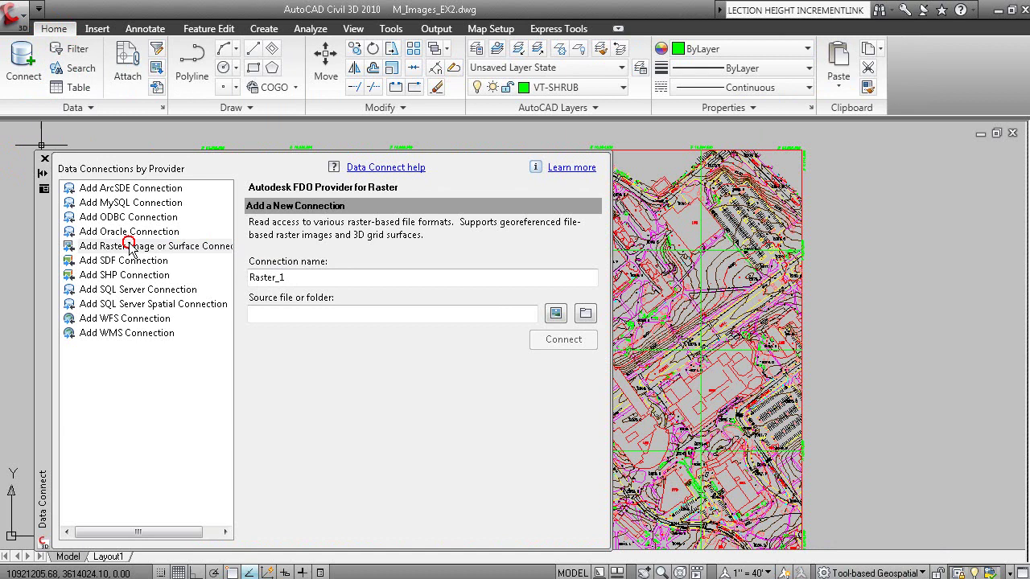
pyautogui.click(125, 246)
pyautogui.doubleClick(267, 278)
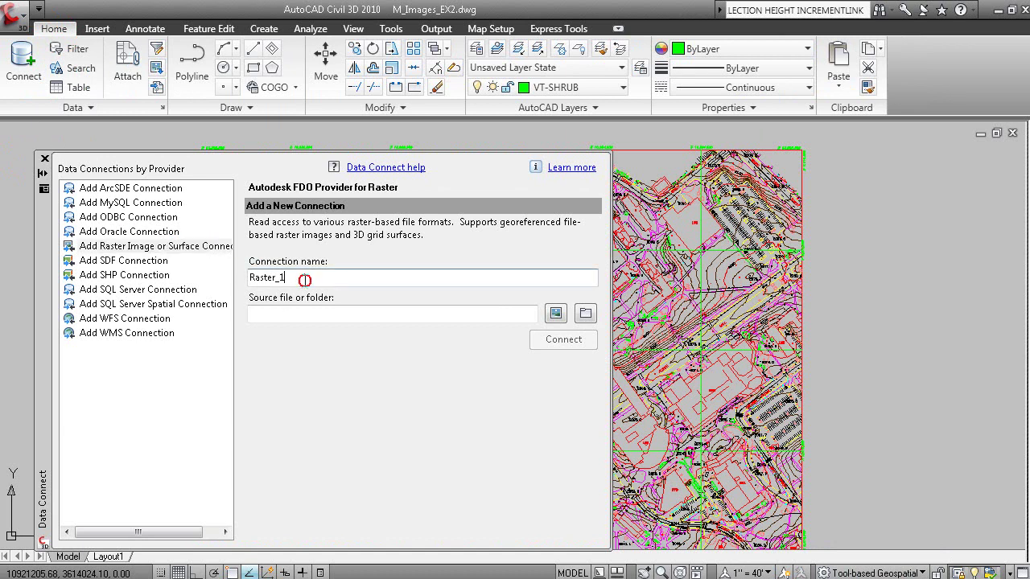
pyautogui.write('USGS')
pyautogui.click(555, 315)
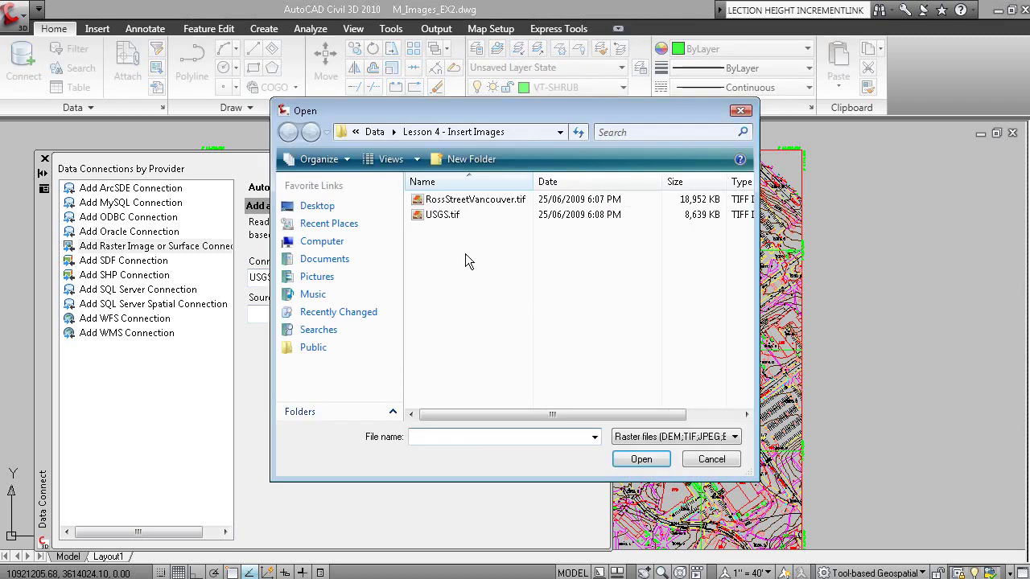
pyautogui.click(442, 216)
pyautogui.click(442, 217)
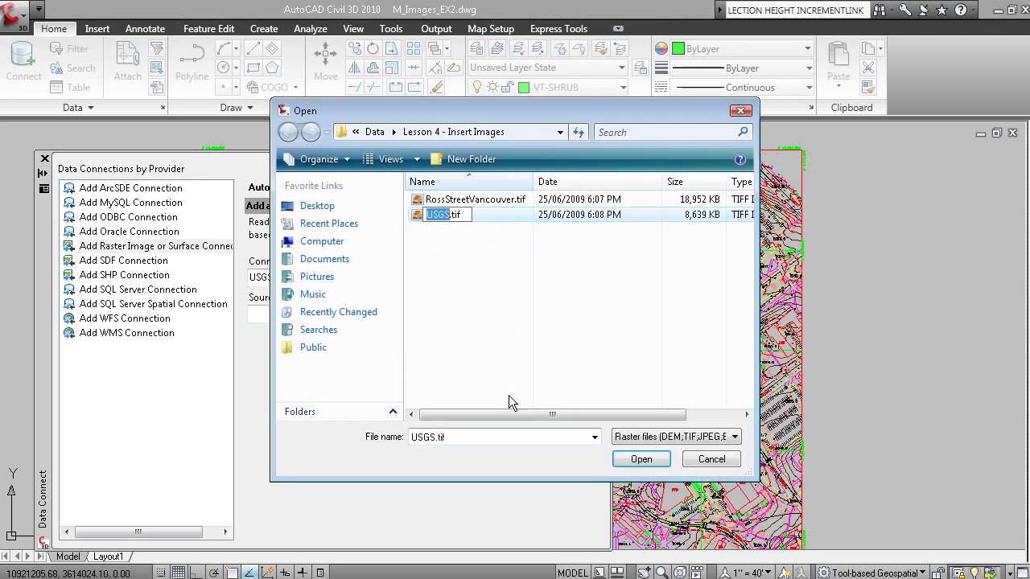
pyautogui.click(644, 461)
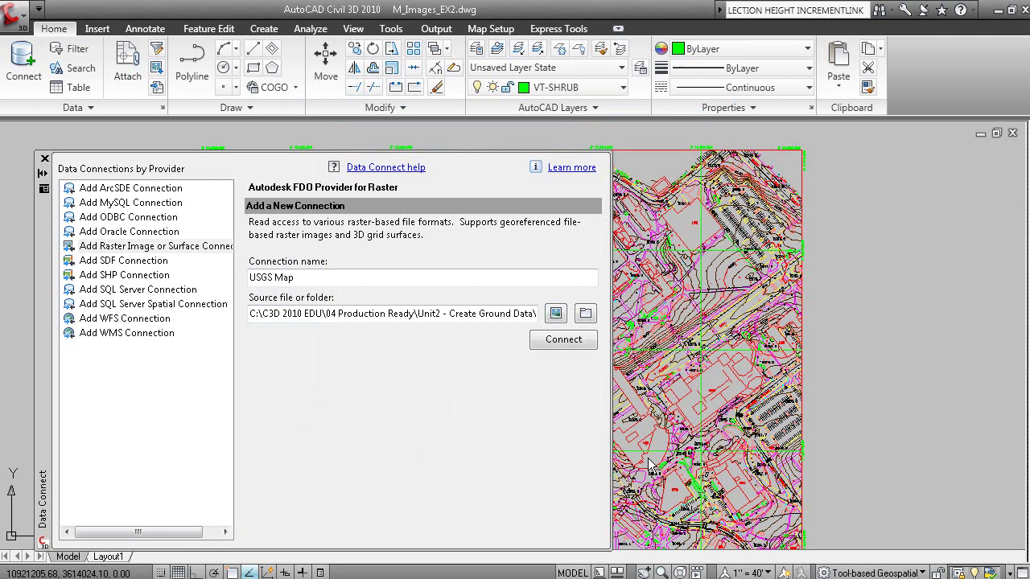
pyautogui.click(564, 340)
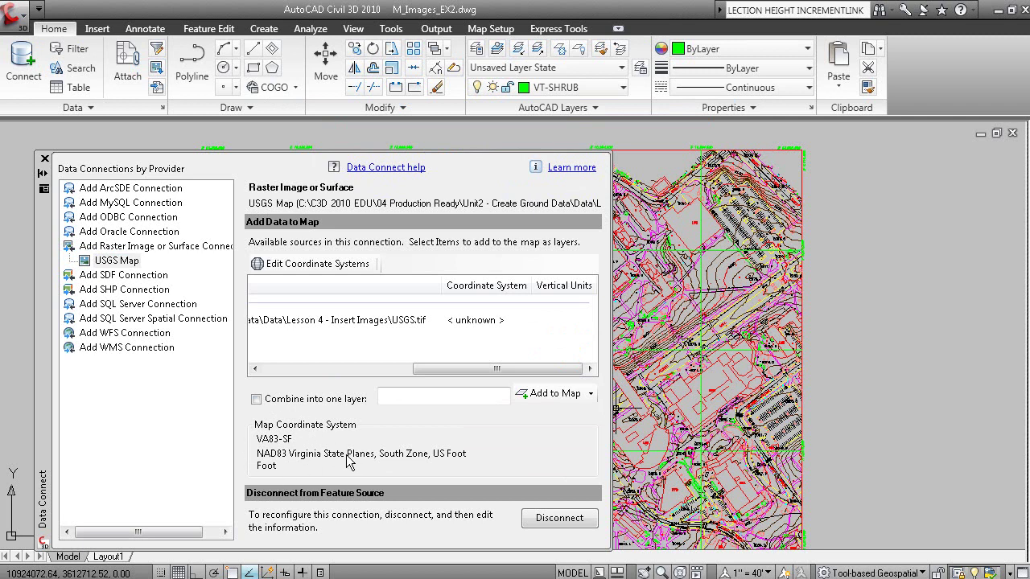
# Step: Override the Default spatial context of USGS.tif with UTM27-17 from the UTM, NAD27 Datum category
pyautogui.click(324, 271)
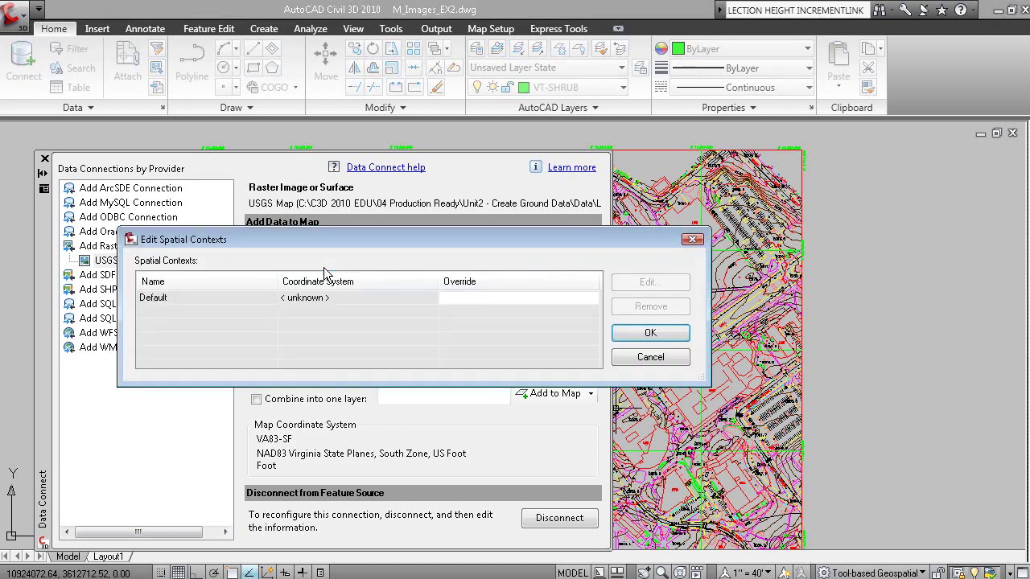
pyautogui.click(164, 298)
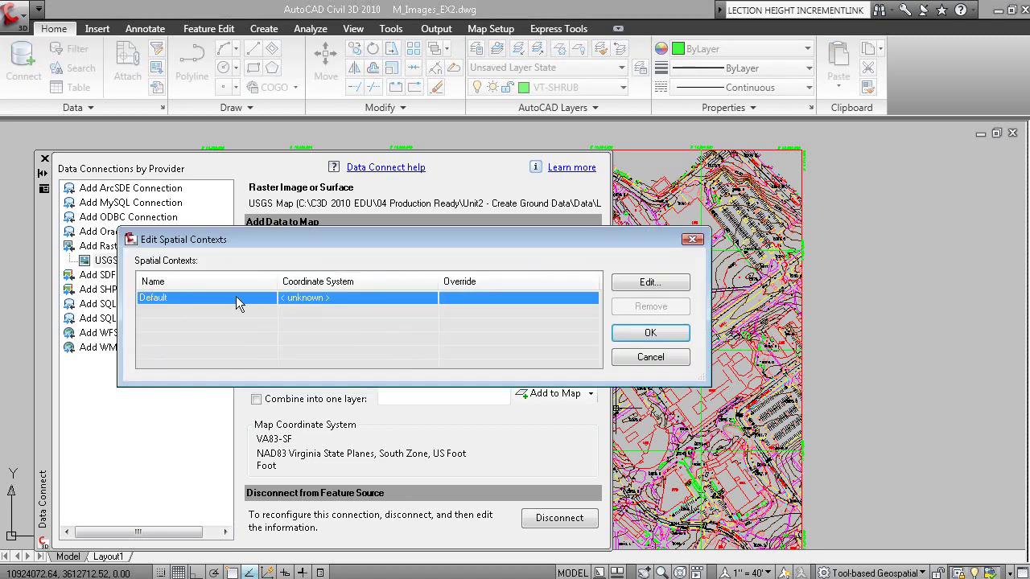
pyautogui.click(654, 283)
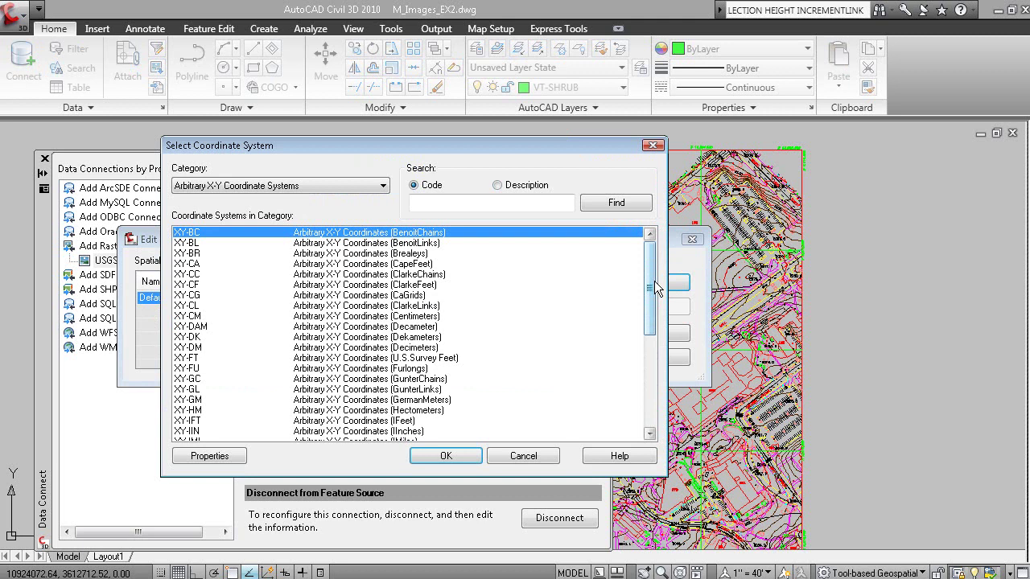
pyautogui.click(383, 186)
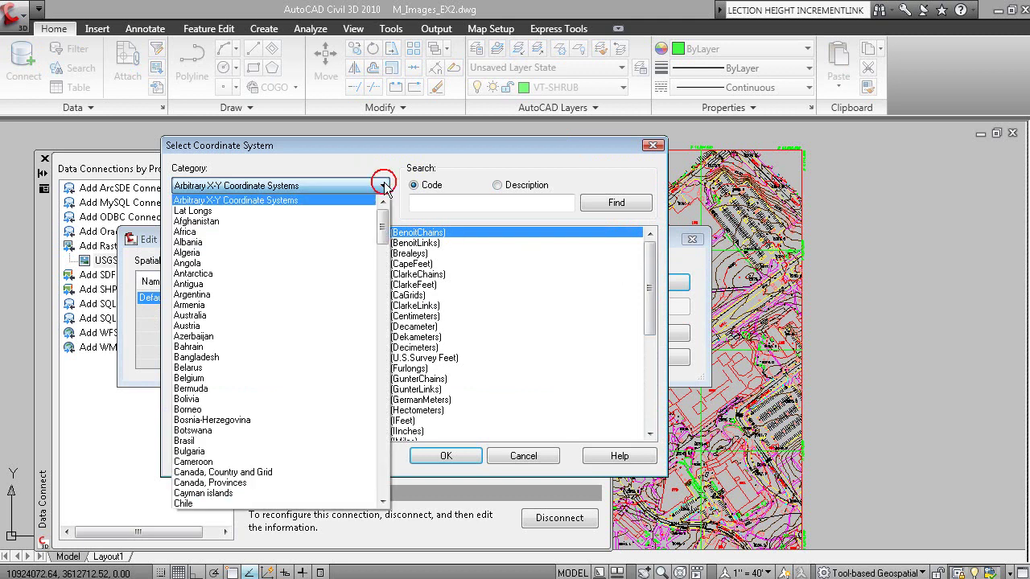
pyautogui.moveTo(383, 211); pyautogui.dragTo(378, 481)
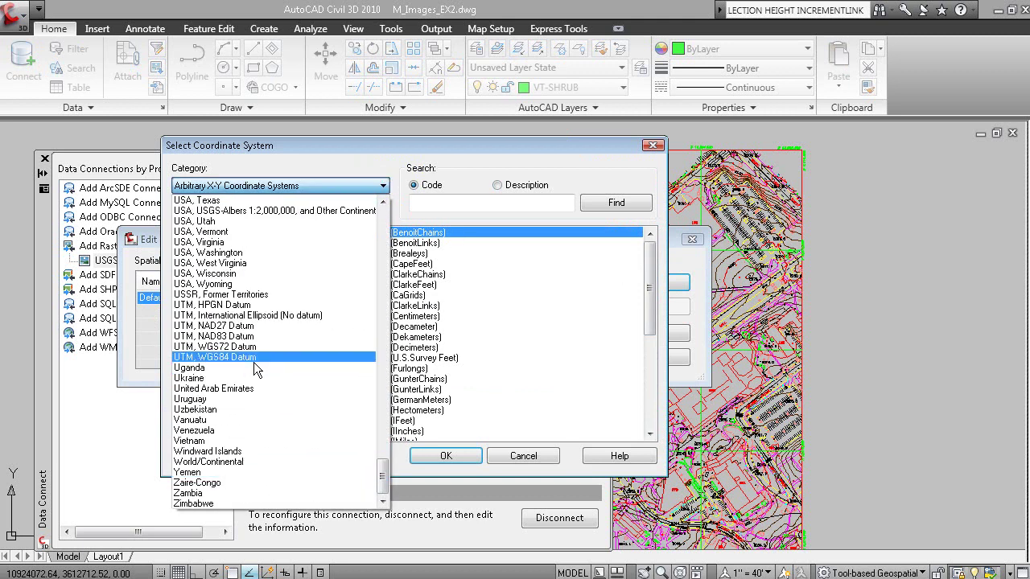
pyautogui.click(271, 326)
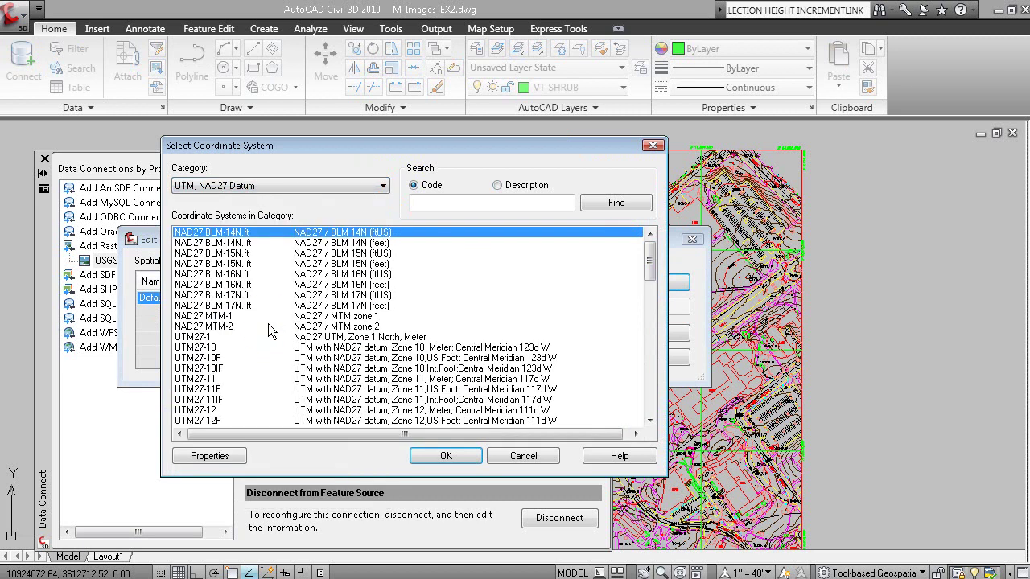
pyautogui.moveTo(646, 266); pyautogui.dragTo(622, 317)
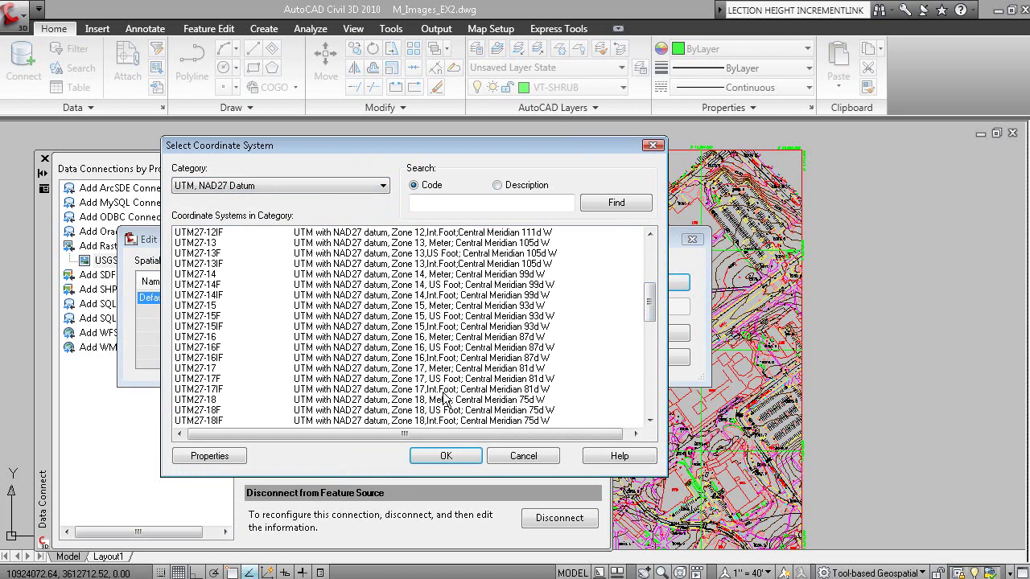
pyautogui.click(456, 369)
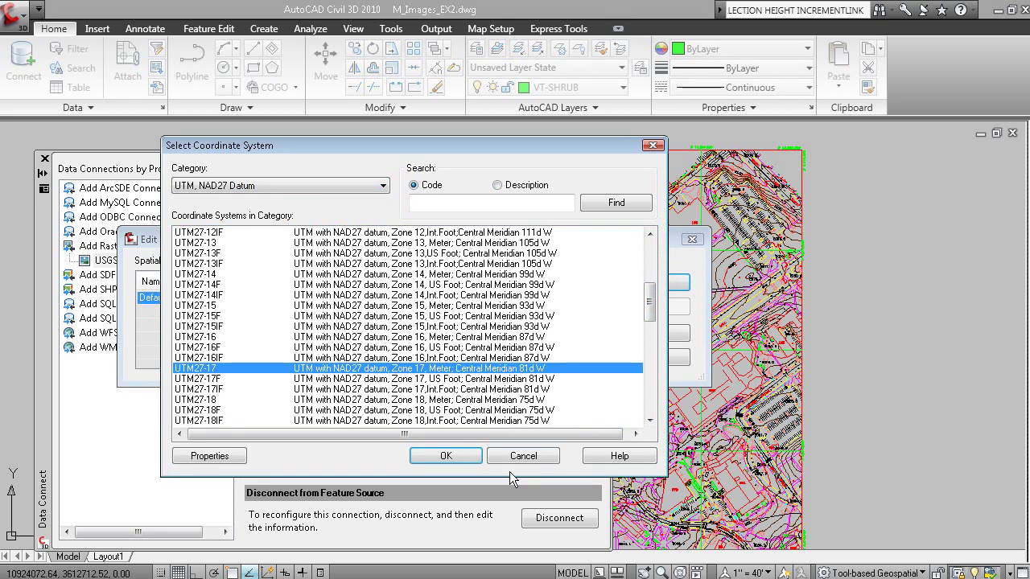
pyautogui.click(456, 456)
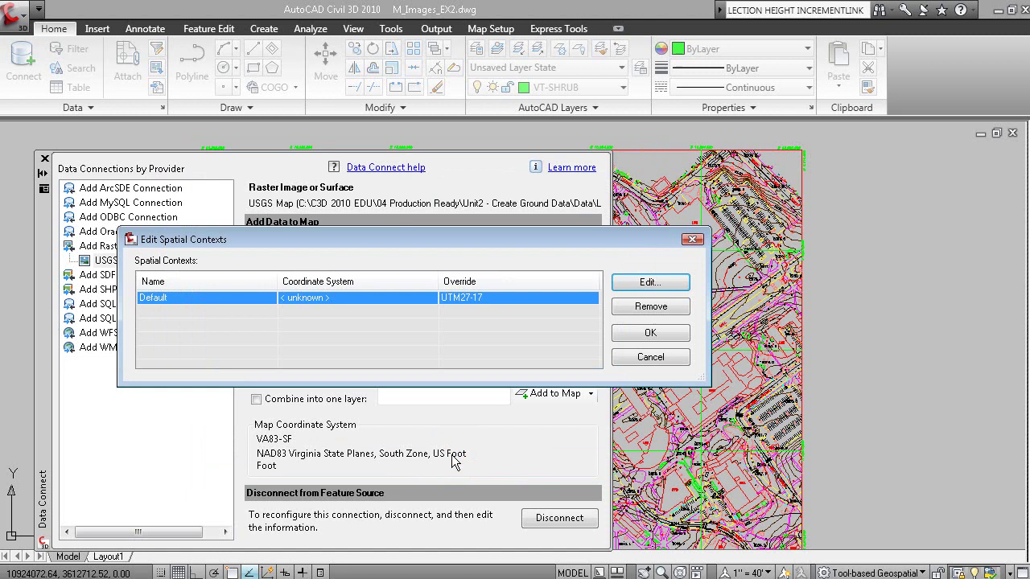
pyautogui.click(654, 335)
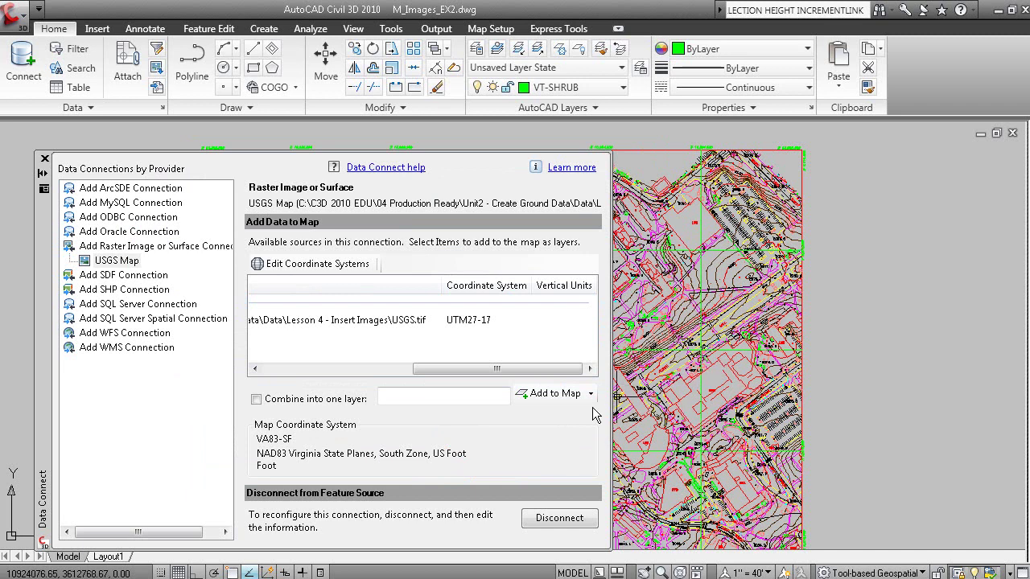
# Step: Add the USGS Map image to the drawing and auto-hide the Data Connect palette
pyautogui.click(547, 393)
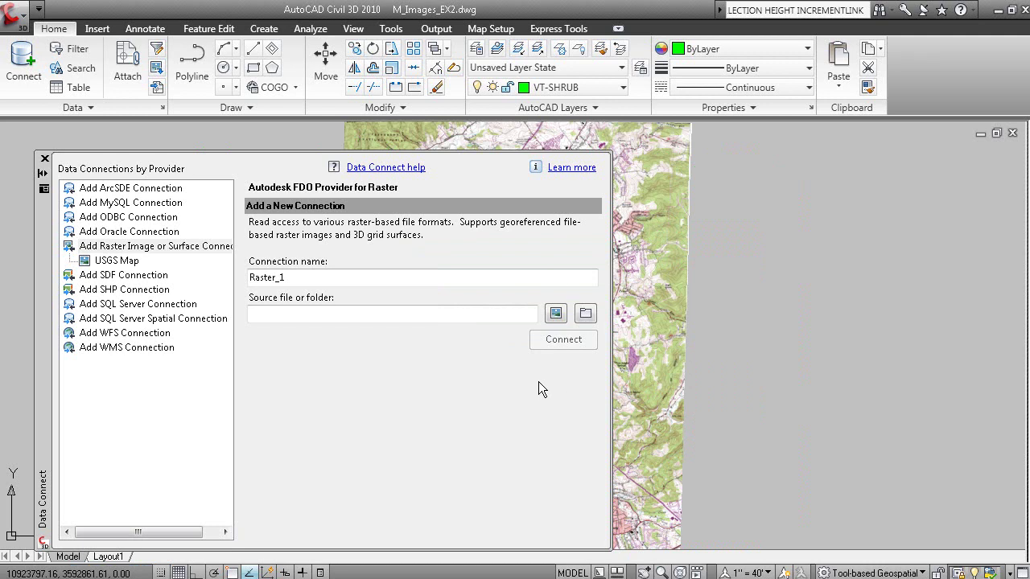
pyautogui.click(43, 172)
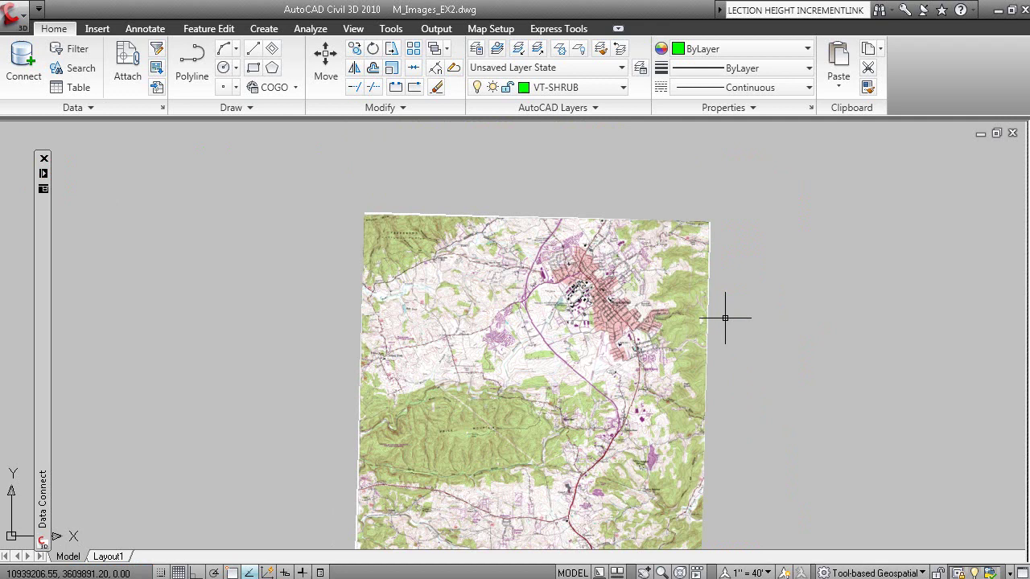
# Step: Send the inserted USGS topo map image to the back, behind the site linework
pyautogui.click(707, 344)
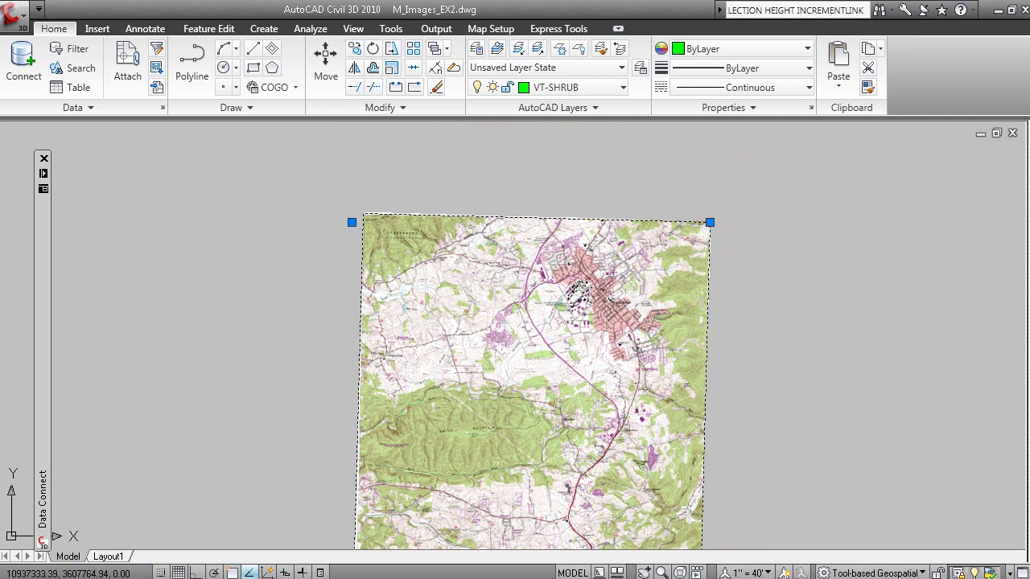
pyautogui.rightClick(747, 255)
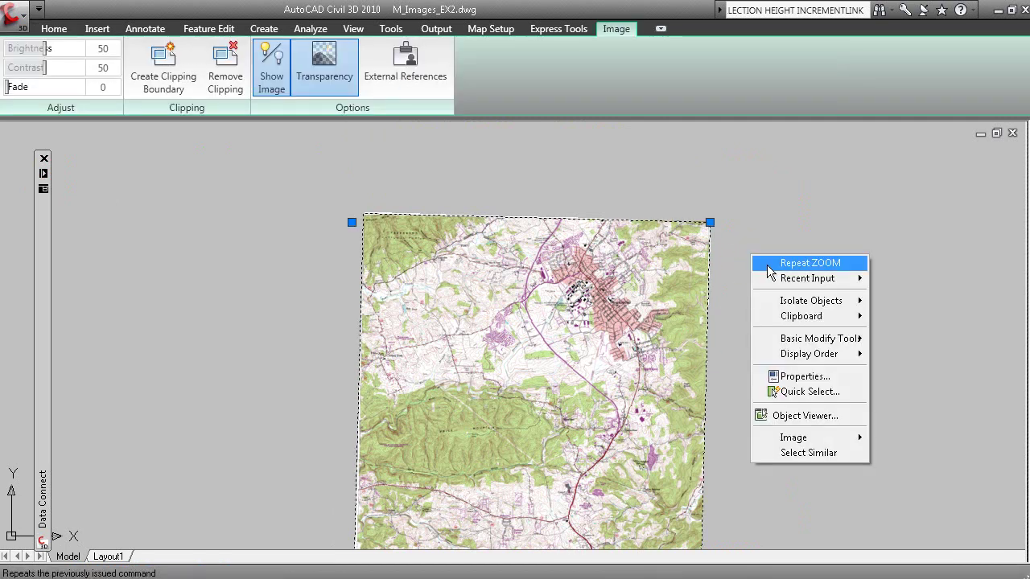
pyautogui.moveTo(808, 354)
pyautogui.click(923, 368)
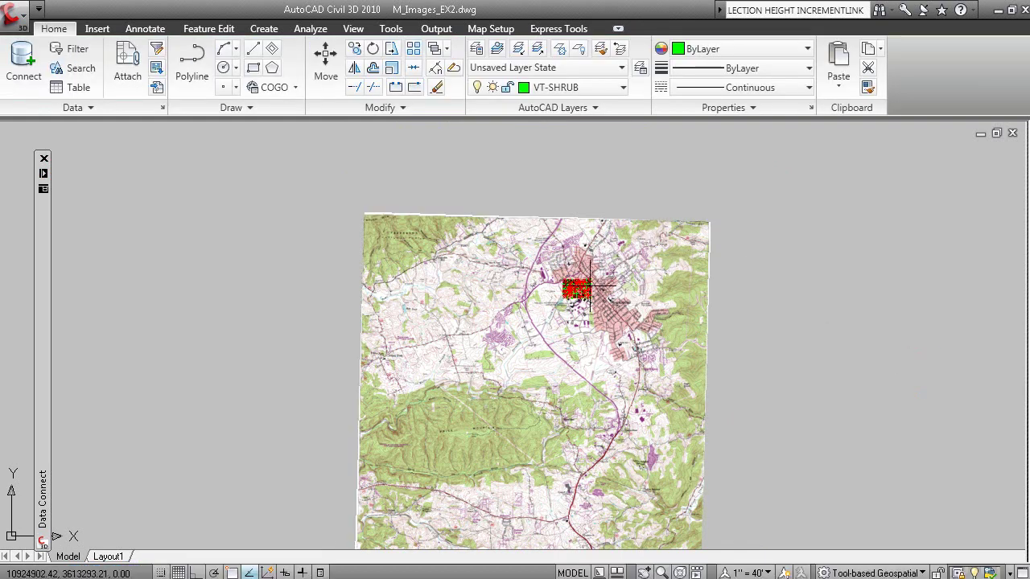
# Step: Zoom out to view the full quadrangle and show the USGS Map connection details
pyautogui.click(569, 290)
pyautogui.scroll(5, 561, 281)
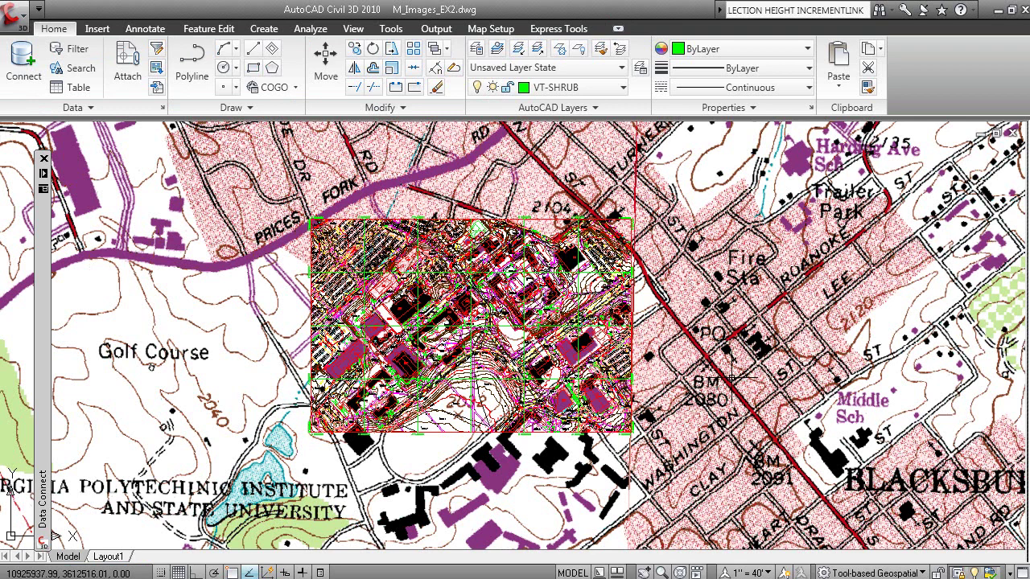
pyautogui.scroll(-2, 724, 371)
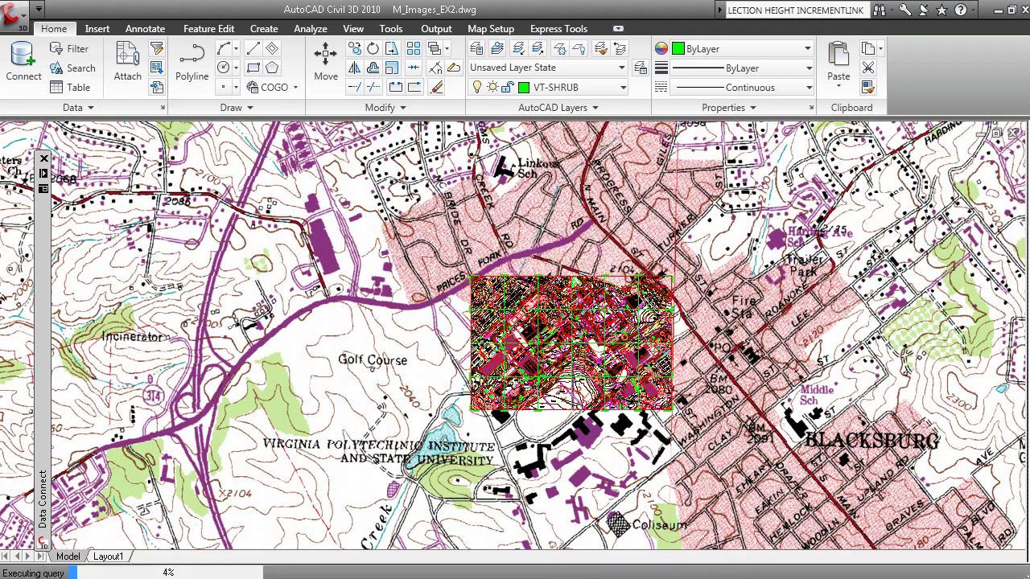
pyautogui.scroll(-2, 724, 372)
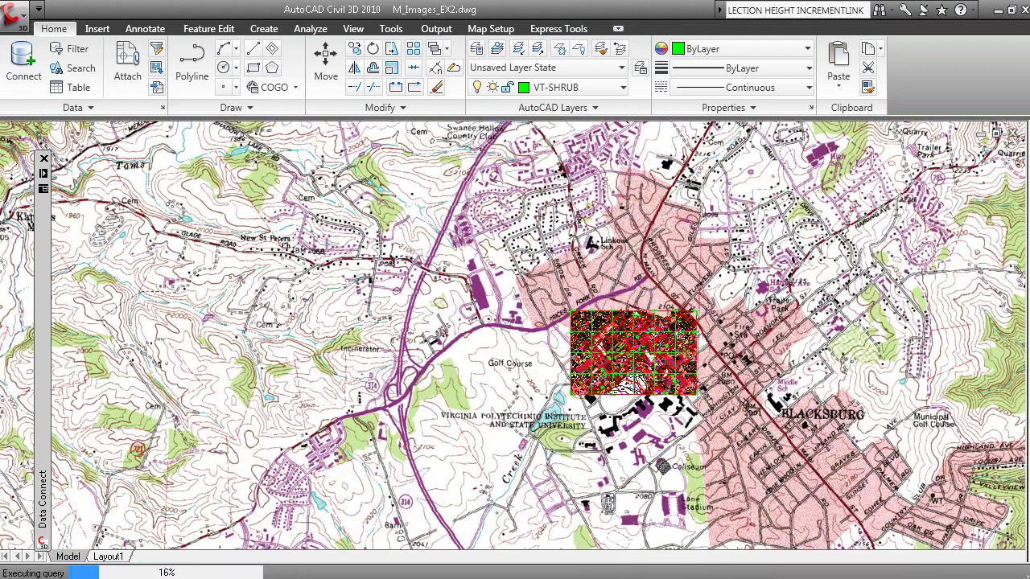
pyautogui.scroll(-2, 736, 334)
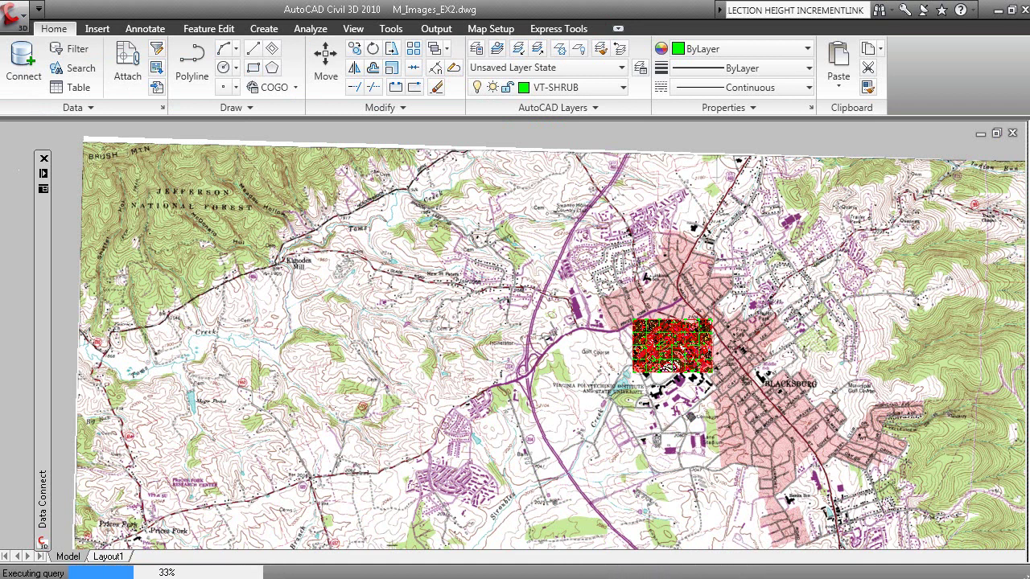
pyautogui.scroll(-2, 736, 330)
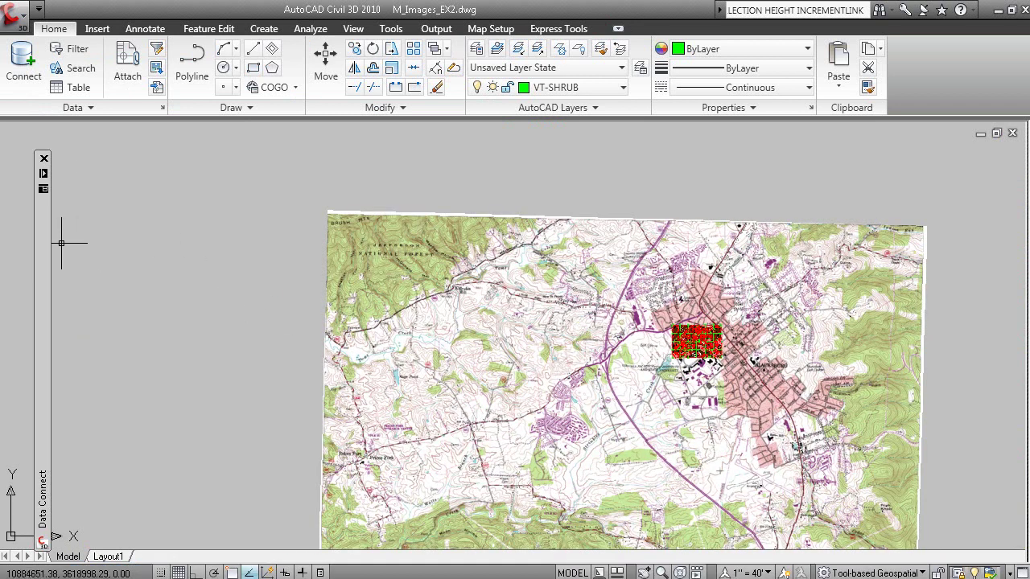
pyautogui.moveTo(39, 249)
pyautogui.click(113, 262)
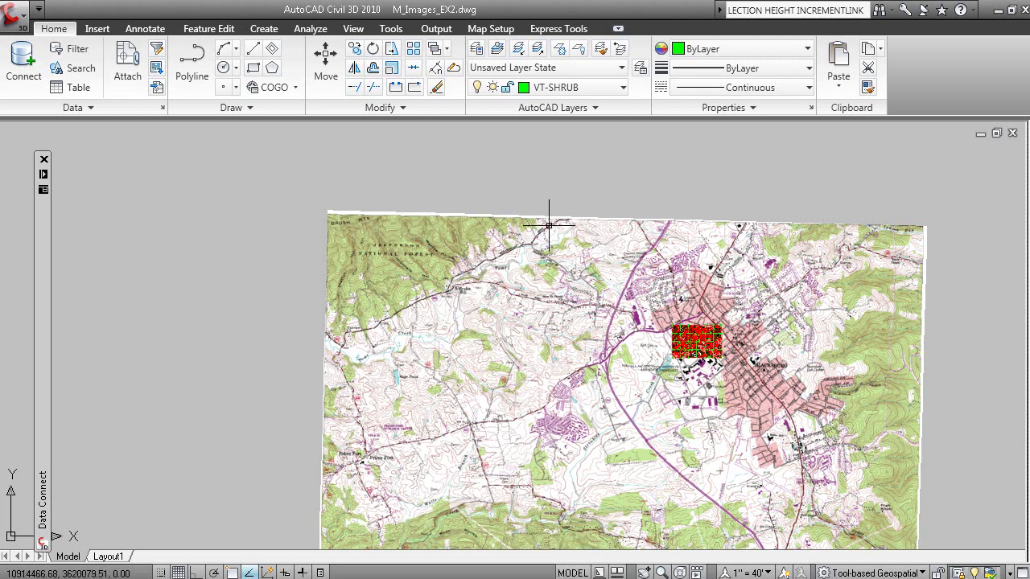
# Step: Close M_Images_EX2 without saving and advance the lesson slide show to the EX3 Google Earth slide
pyautogui.click(1012, 133)
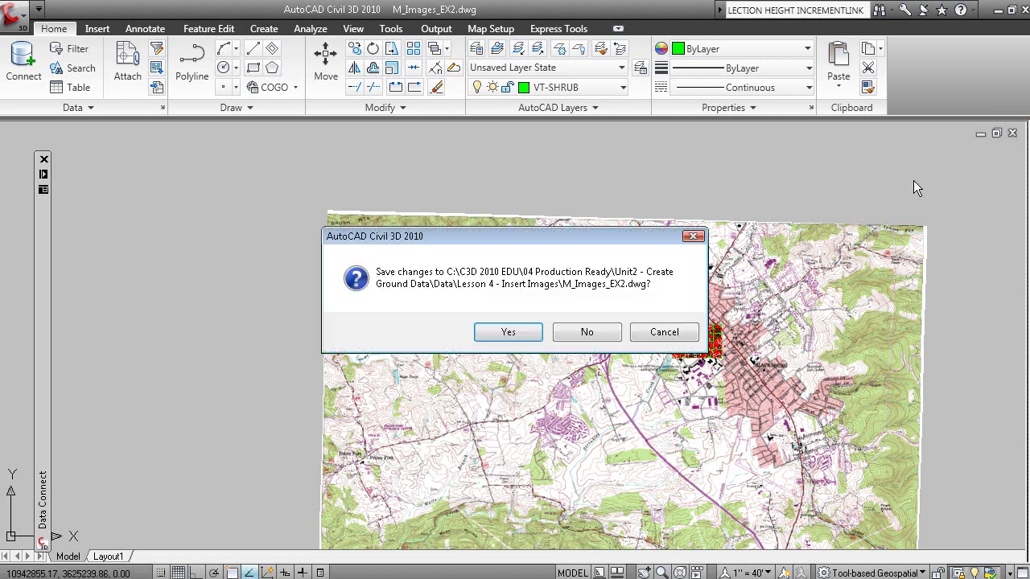
pyautogui.click(598, 332)
pyautogui.hotkey('alt', 'Tab')
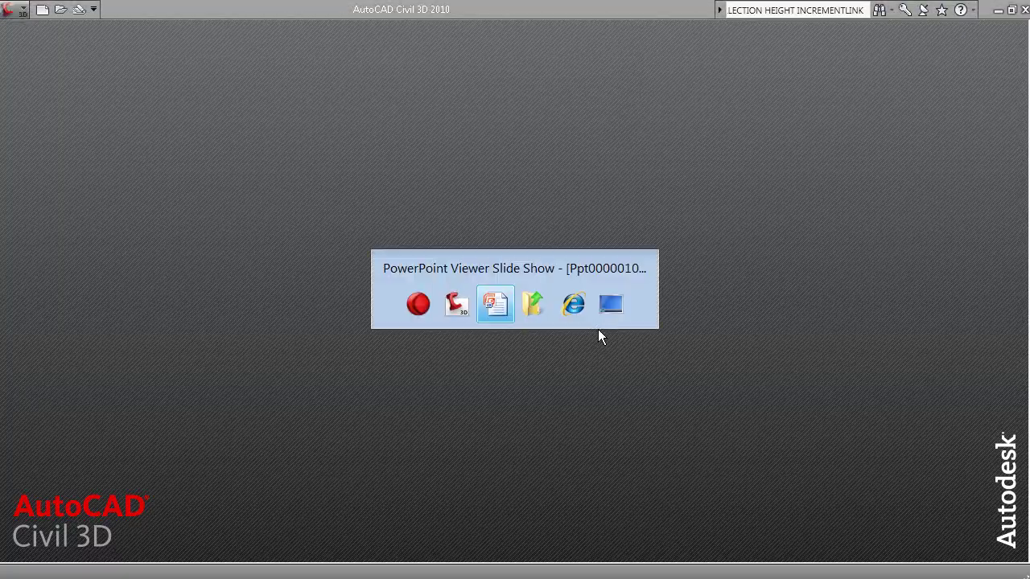
pyautogui.click(599, 351)
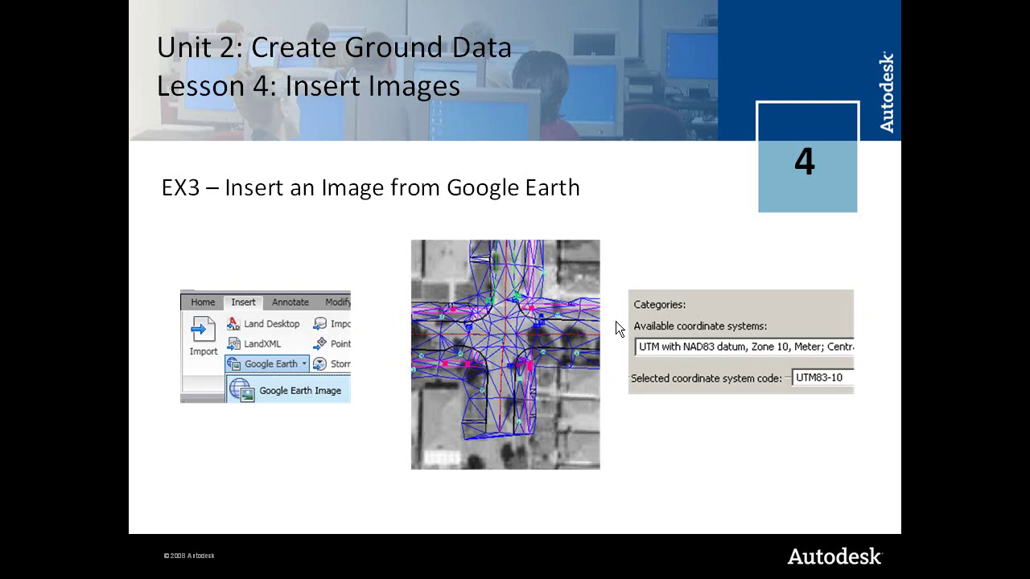
pyautogui.hotkey('alt', 'Tab')
pyautogui.hotkey('alt', 'Tab')
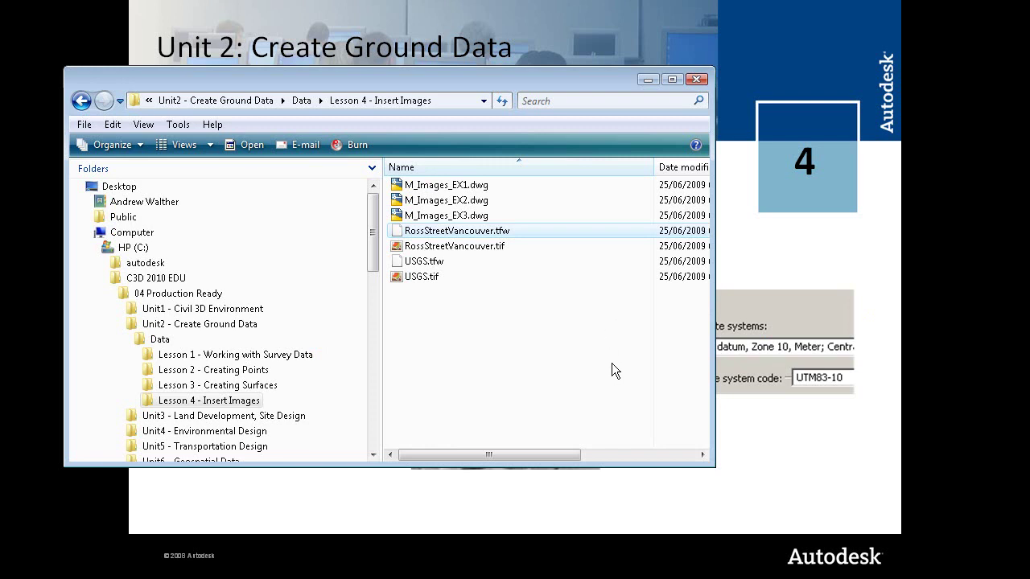
# Step: Copy Ross Street.kmz from the Lesson 3 - Creating Surfaces folder
pyautogui.click(242, 385)
pyautogui.rightClick(432, 384)
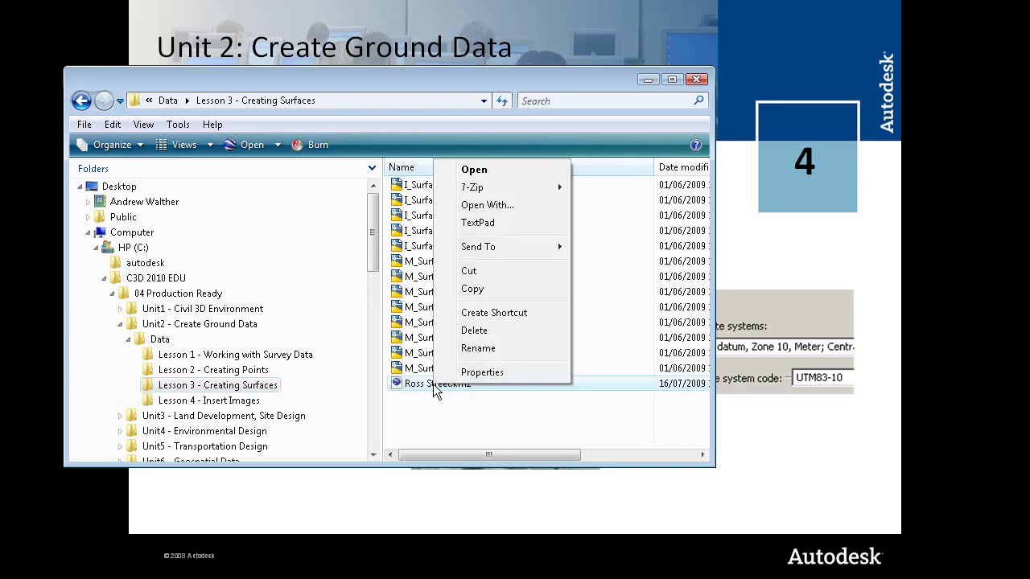
pyautogui.click(490, 292)
# Step: Paste Ross Street.kmz into Lesson 4 - Insert Images and open it in Google Earth, dismissing the warning
pyautogui.click(241, 404)
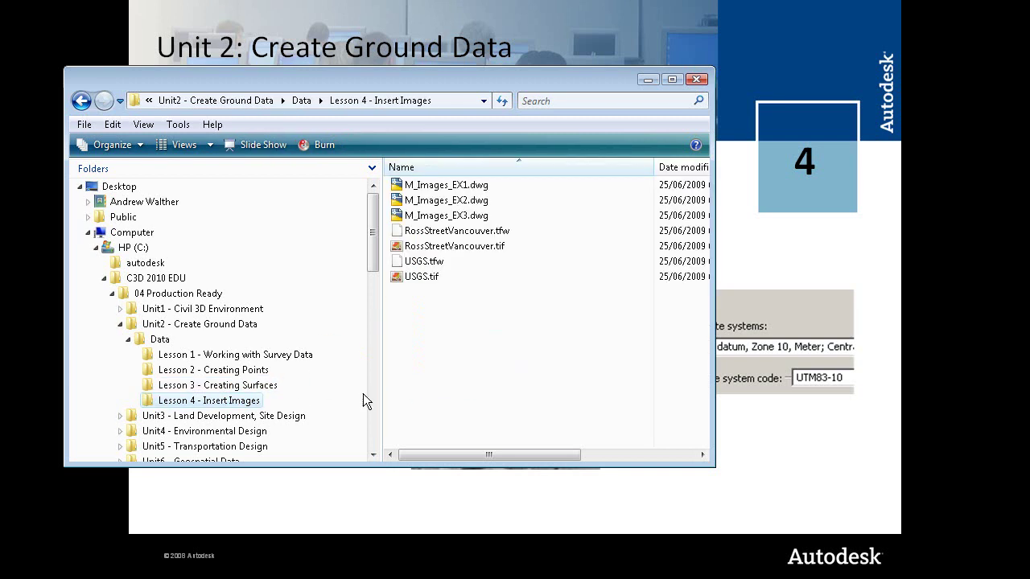
pyautogui.rightClick(456, 355)
pyautogui.click(510, 482)
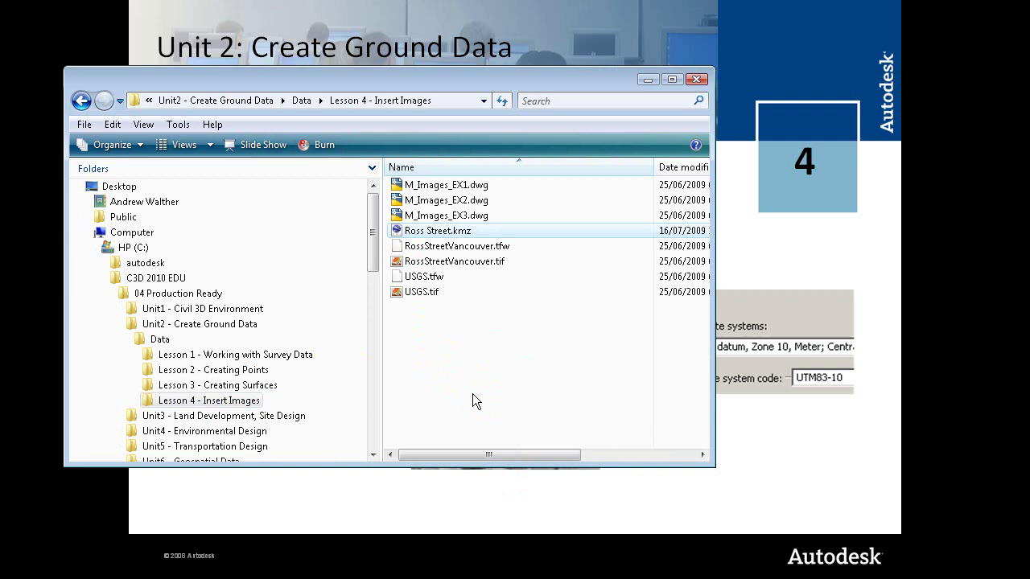
pyautogui.doubleClick(488, 233)
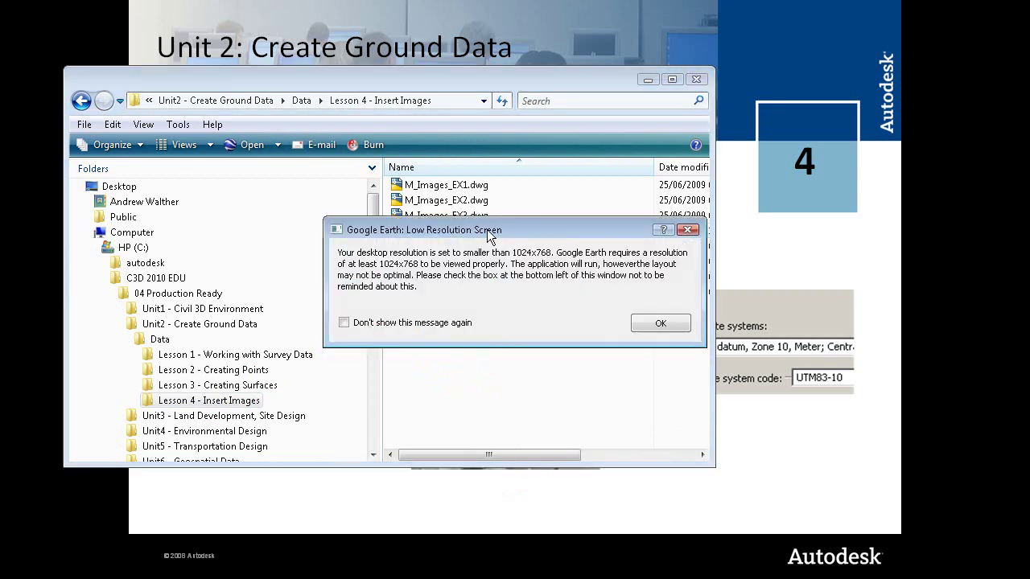
pyautogui.click(657, 323)
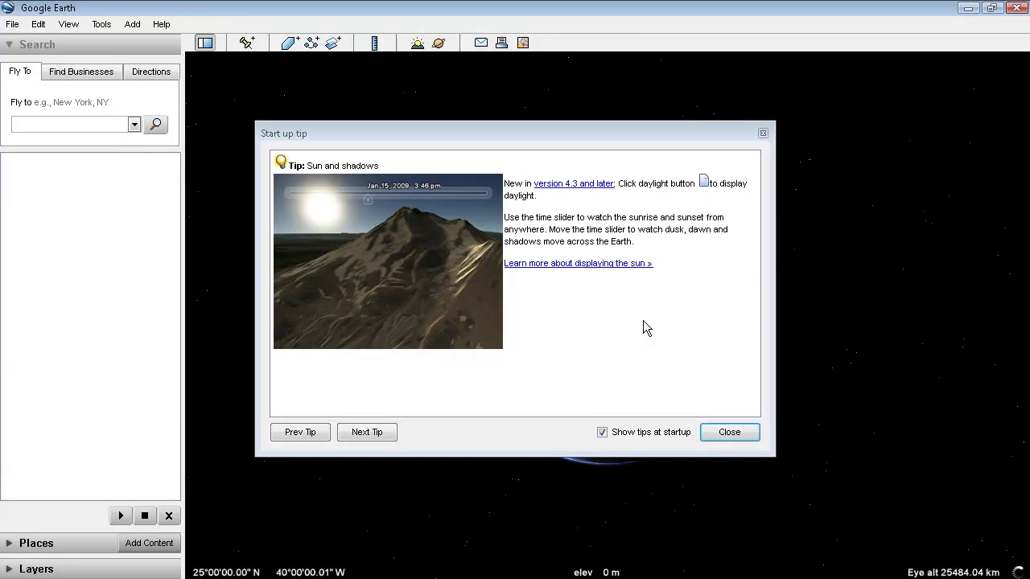
# Step: Dismiss the startup tip and centre the Ross Street overlay between E 49th and E 51st Ave
pyautogui.click(729, 432)
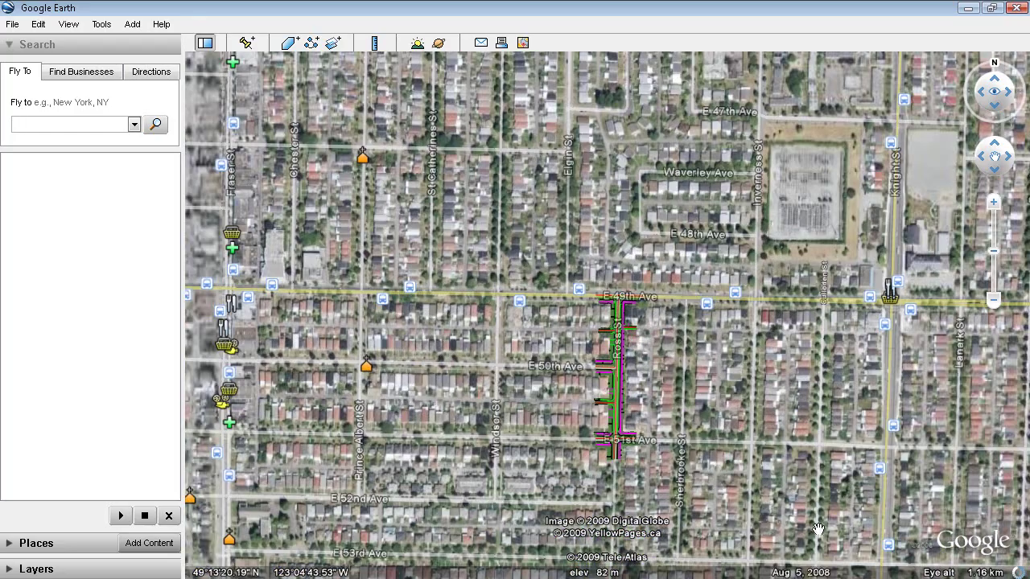
pyautogui.moveTo(817, 530); pyautogui.dragTo(719, 402)
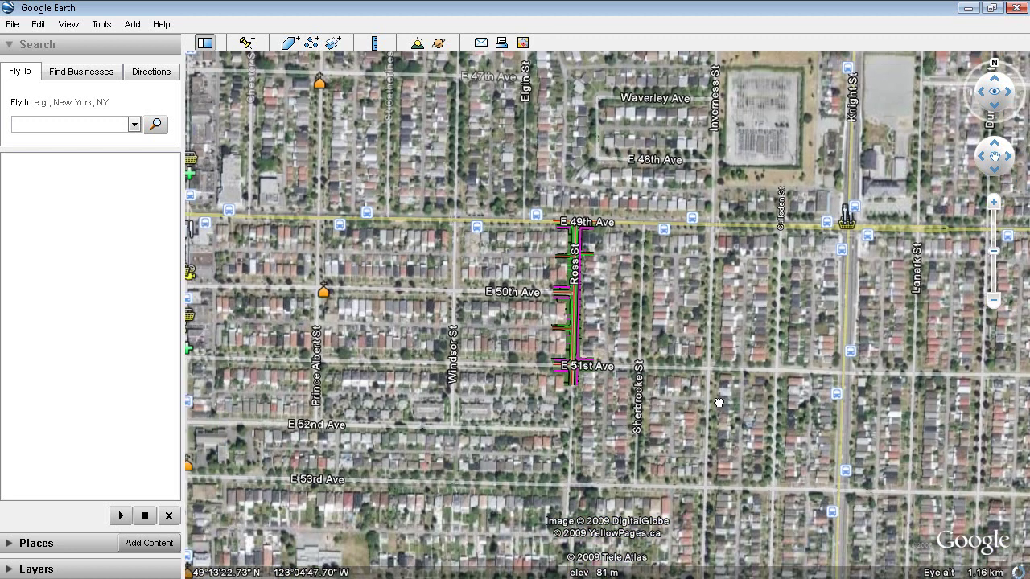
pyautogui.hotkey('alt', 'Tab')
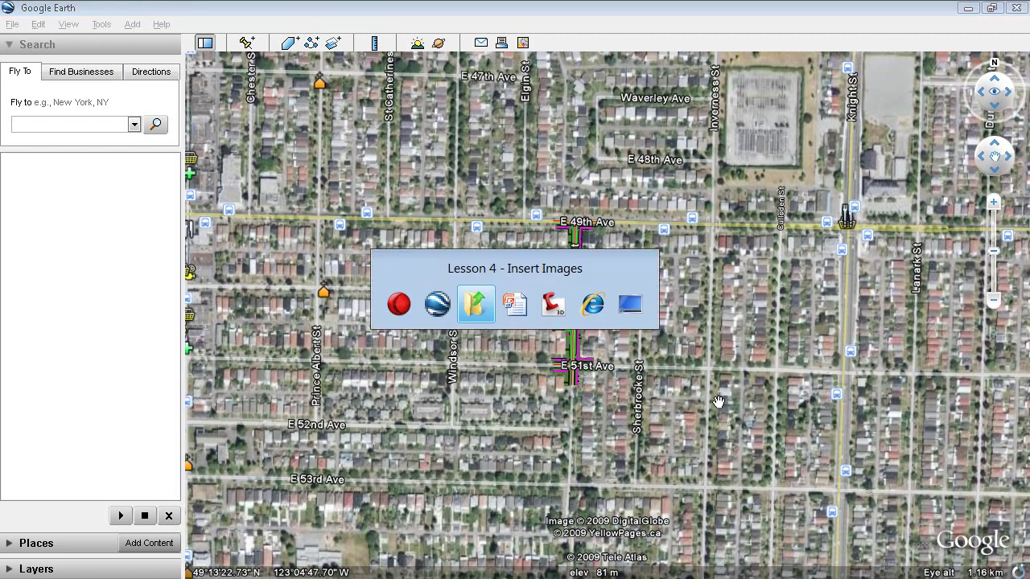
# Step: Open M_Images_EX3.dwg from the Quick Access toolbar and dismiss the Map Messages dialog
pyautogui.hotkey('alt', 'Tab')
pyautogui.hotkey('alt', 'Tab')
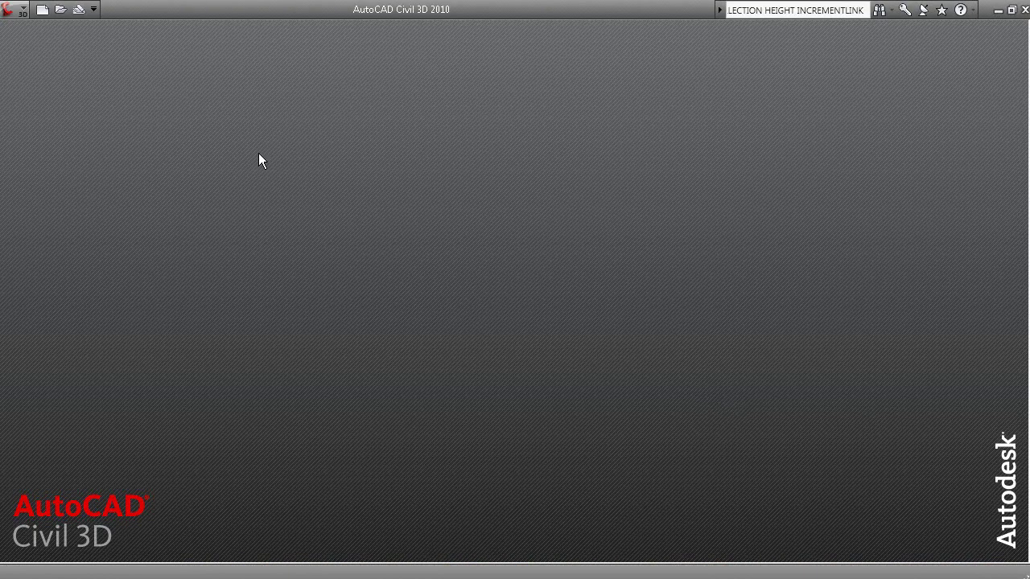
pyautogui.click(68, 12)
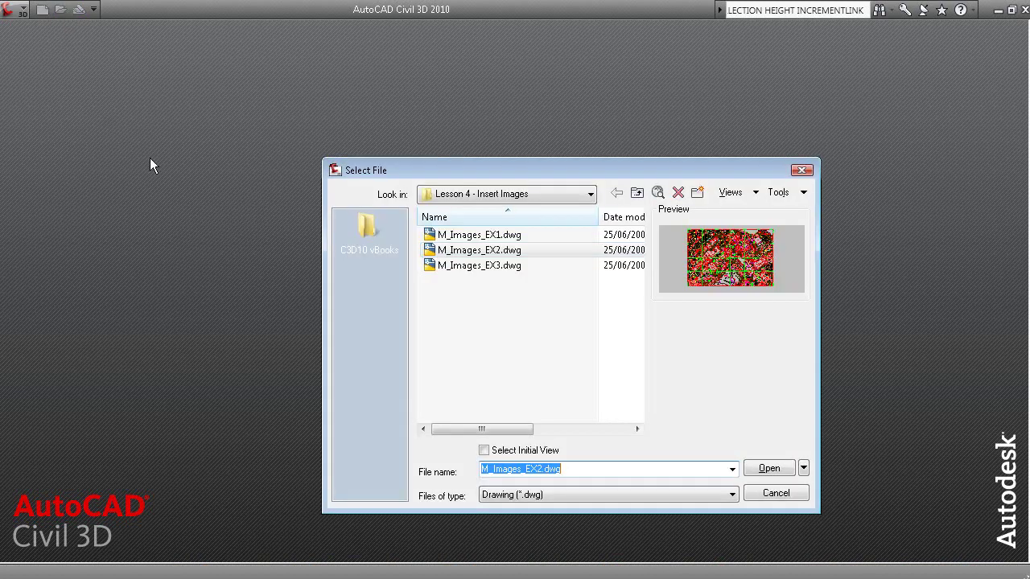
pyautogui.click(490, 267)
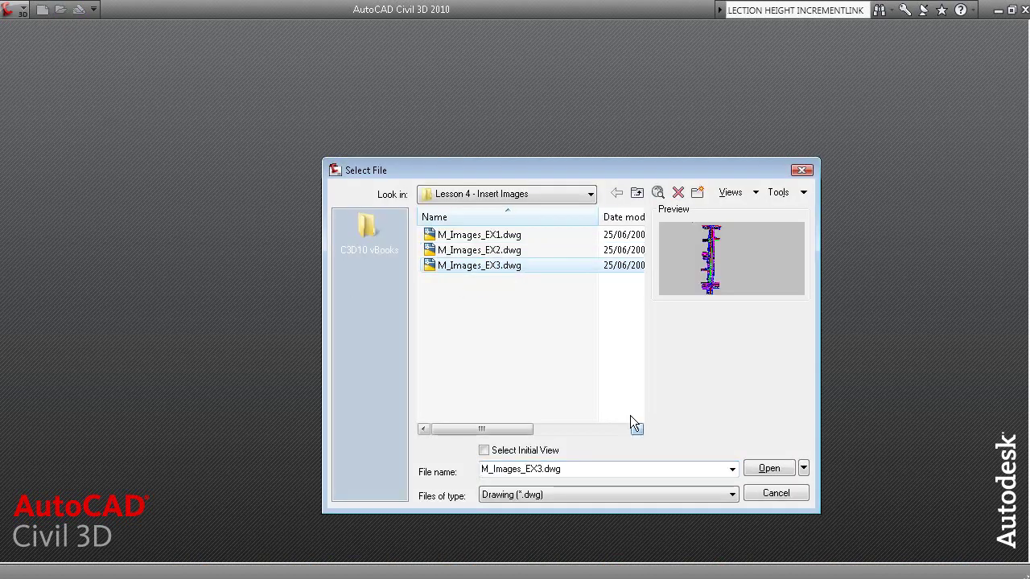
pyautogui.click(769, 469)
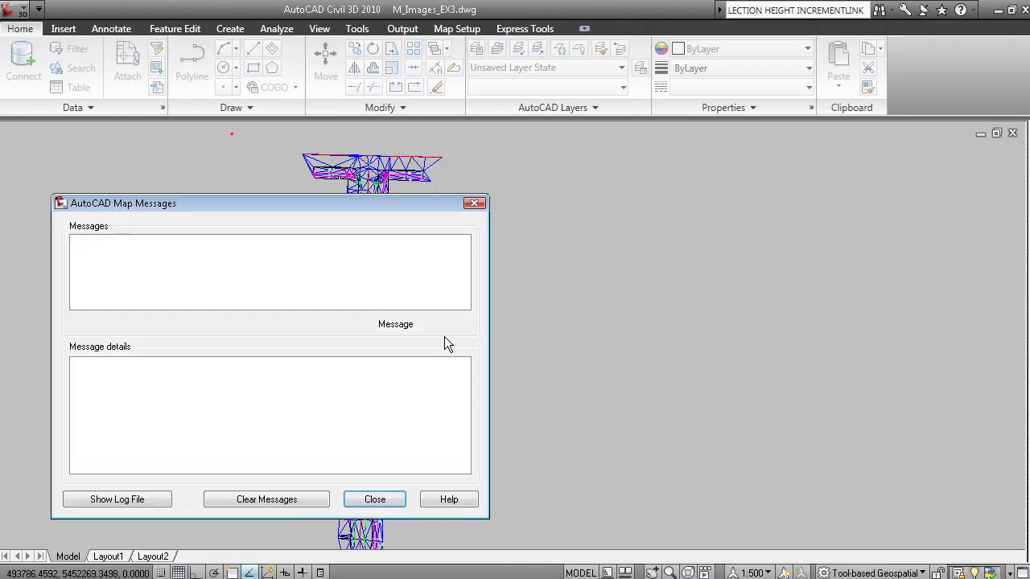
pyautogui.click(377, 498)
# Step: Glance at the lesson slide, then pick Civil 3D from the status-bar workspace list
pyautogui.hotkey('alt', 'Tab')
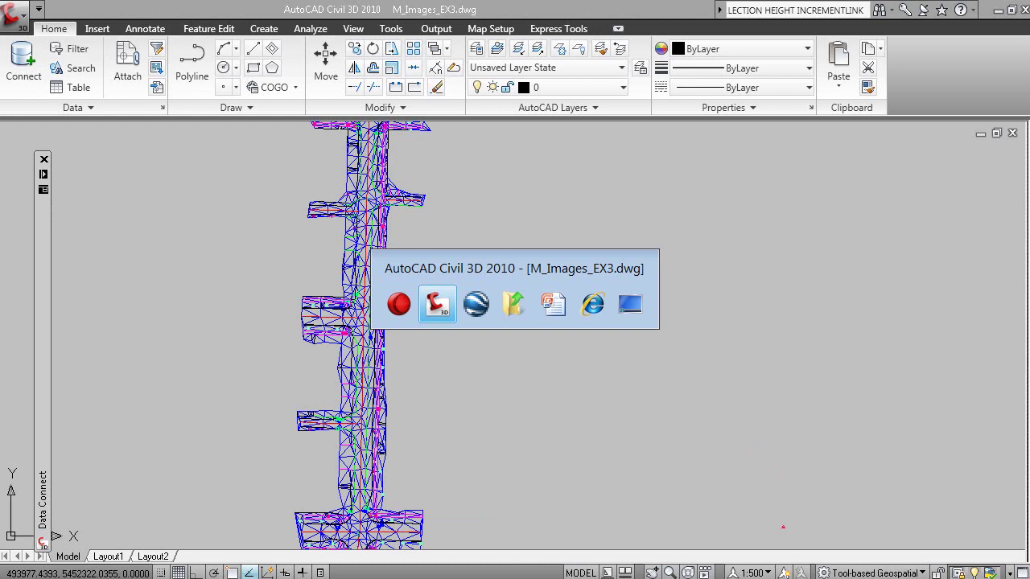
pyautogui.hotkey('alt', 'Tab')
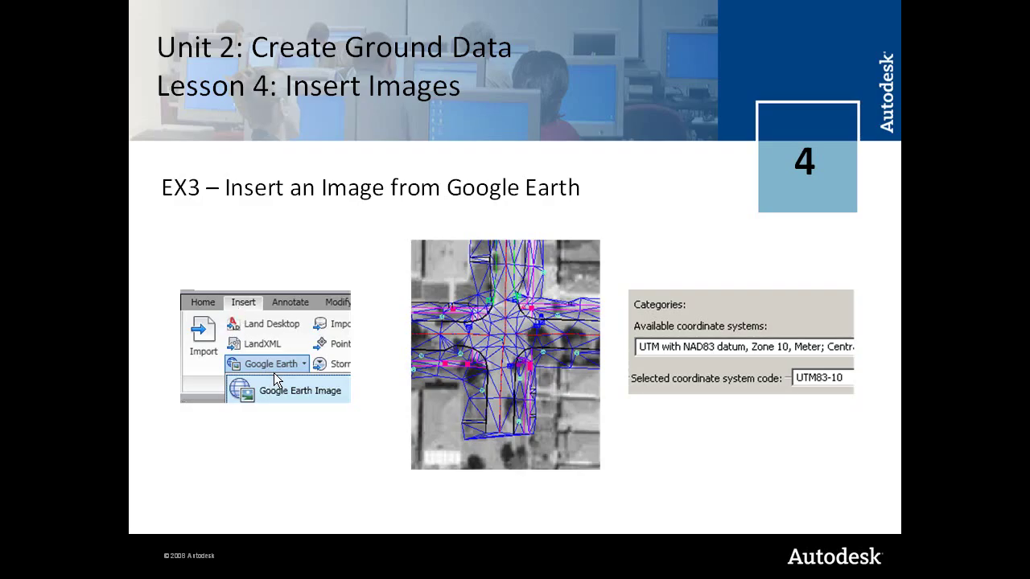
pyautogui.hotkey('alt', 'Tab')
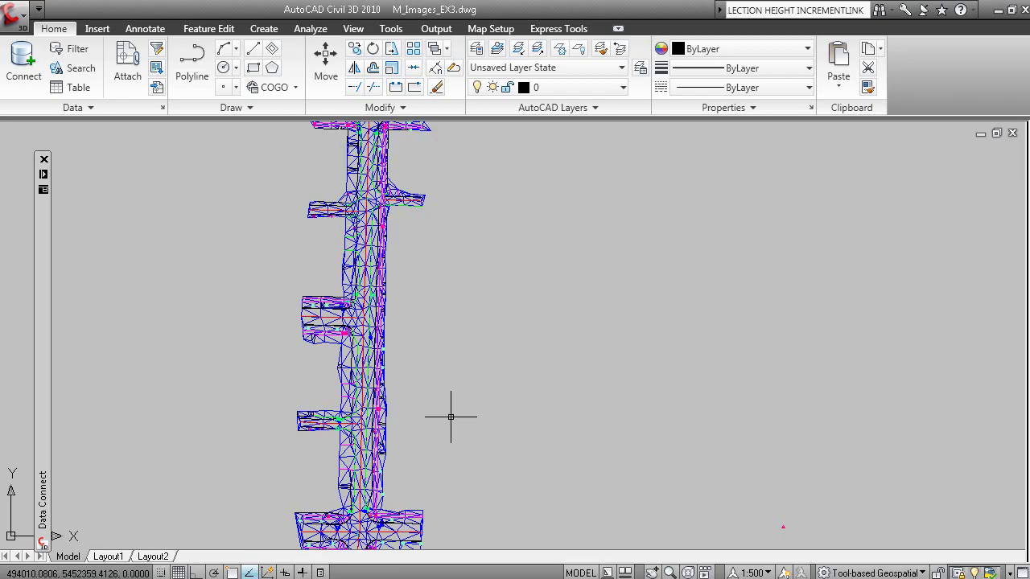
pyautogui.click(96, 29)
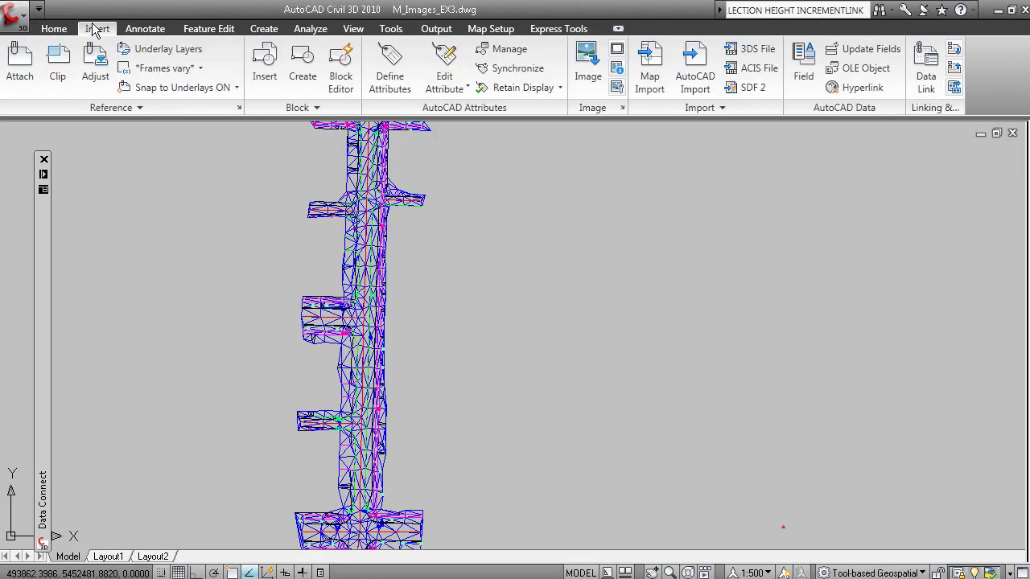
pyautogui.click(186, 109)
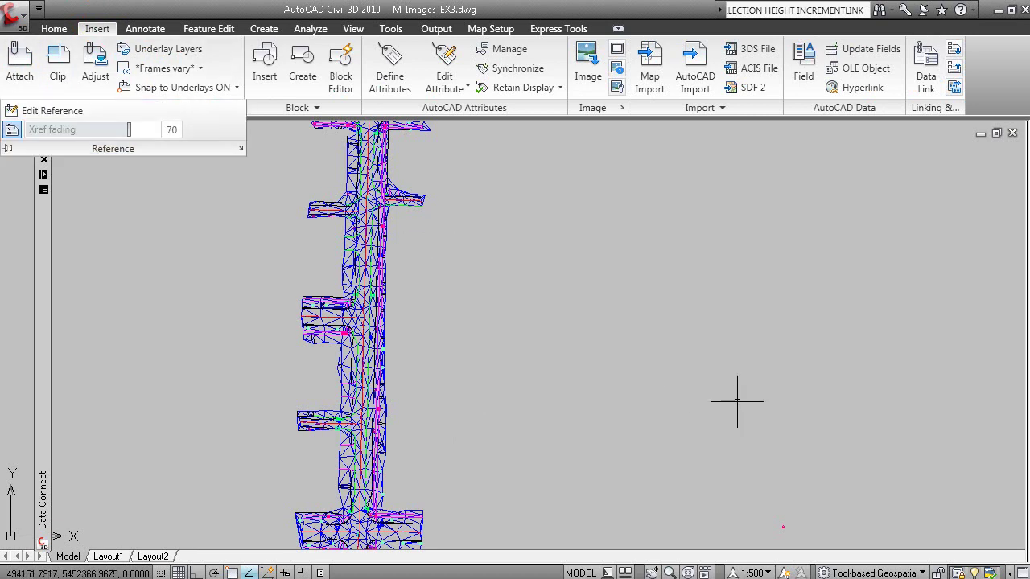
pyautogui.click(877, 573)
pyautogui.click(806, 415)
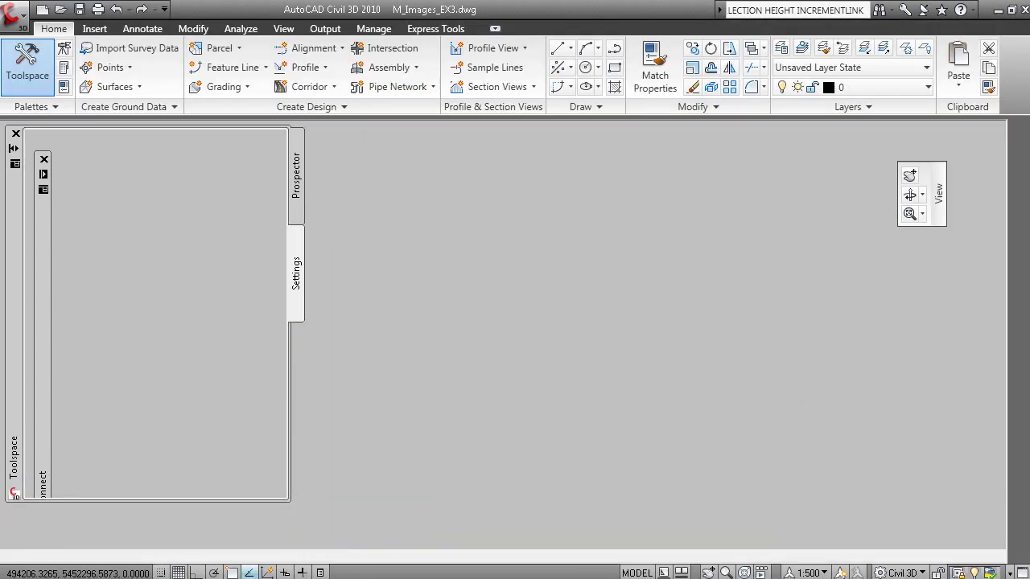
# Step: Try Insert > Google Earth > Google Earth Image twice on the M_Images_EX3 drawing
pyautogui.click(155, 106)
pyautogui.click(95, 29)
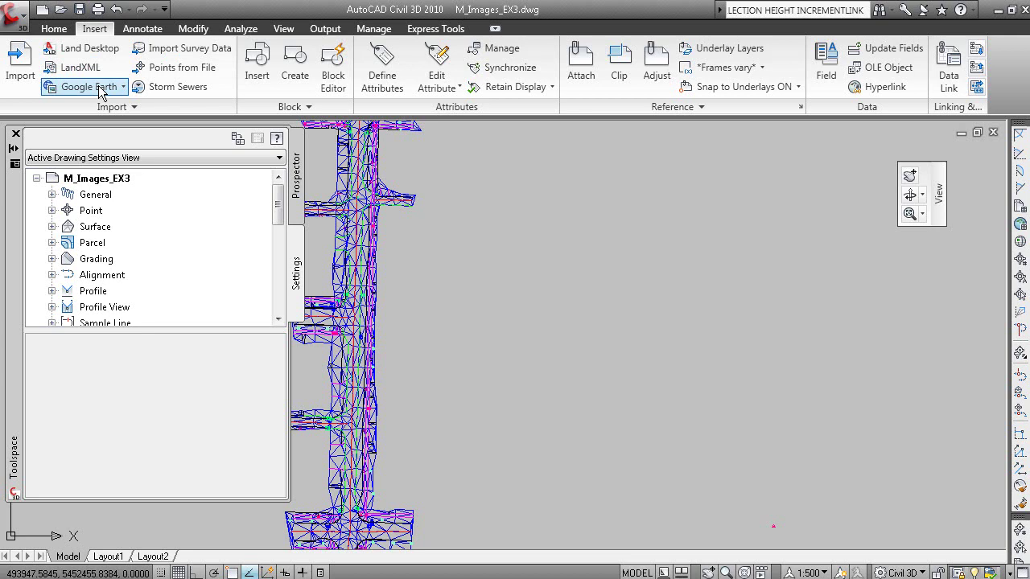
pyautogui.click(97, 86)
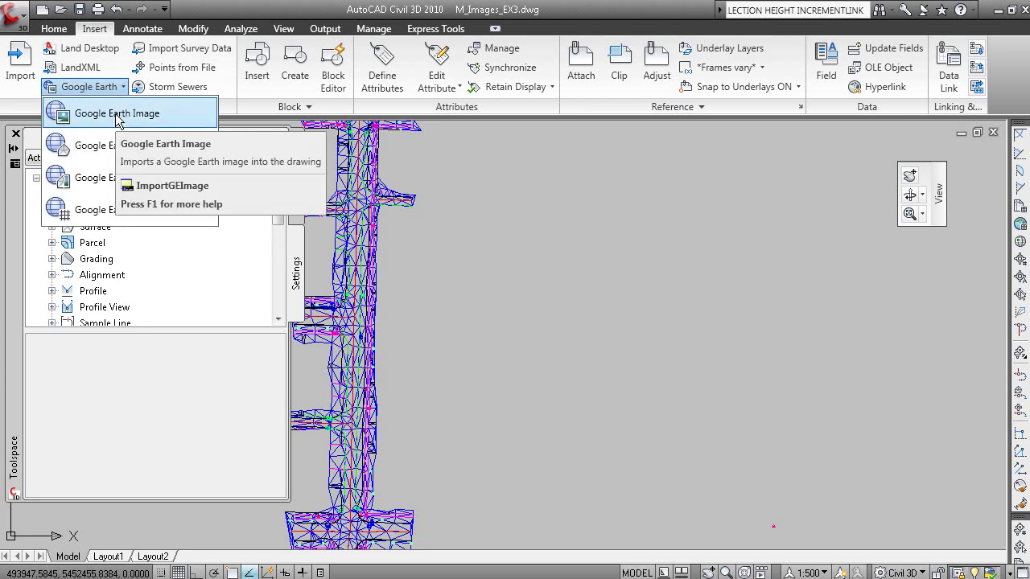
pyautogui.click(117, 117)
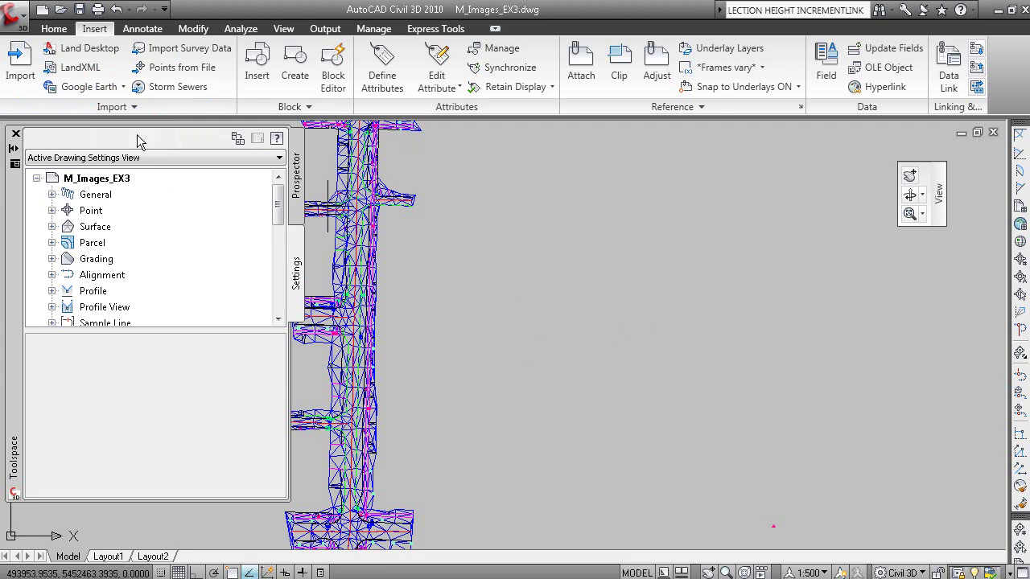
pyautogui.click(95, 86)
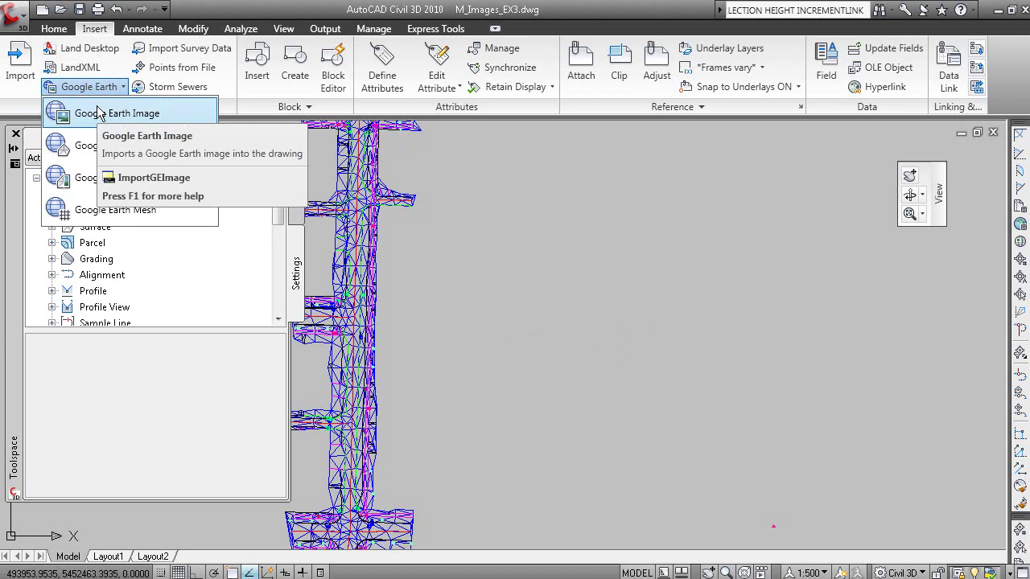
pyautogui.click(163, 113)
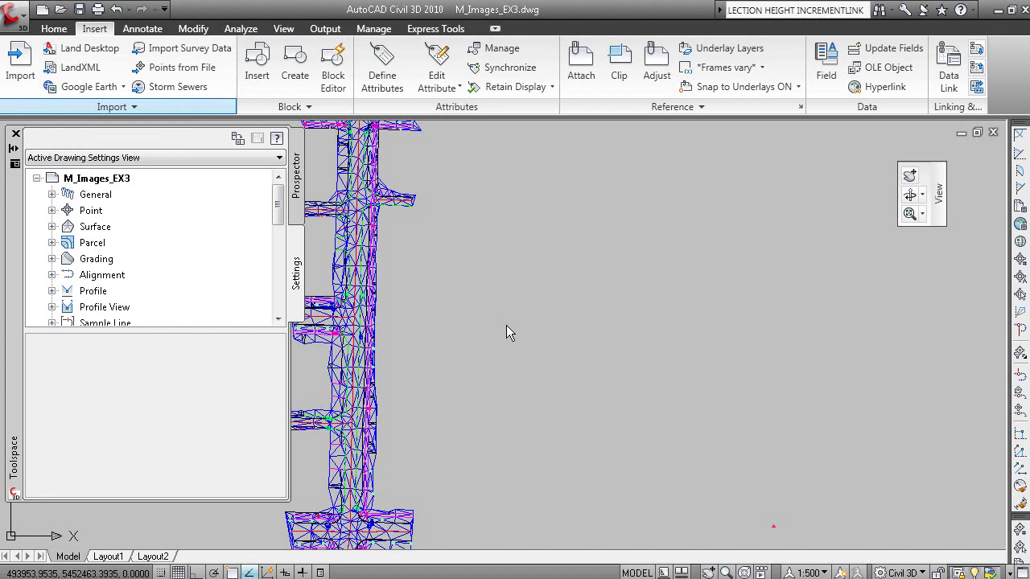
# Step: Zoom out to the whole corridor mesh, retry the Google Earth Image import, and bring Google Earth forward
pyautogui.scroll(-2, 570, 350)
pyautogui.scroll(-1, 593, 386)
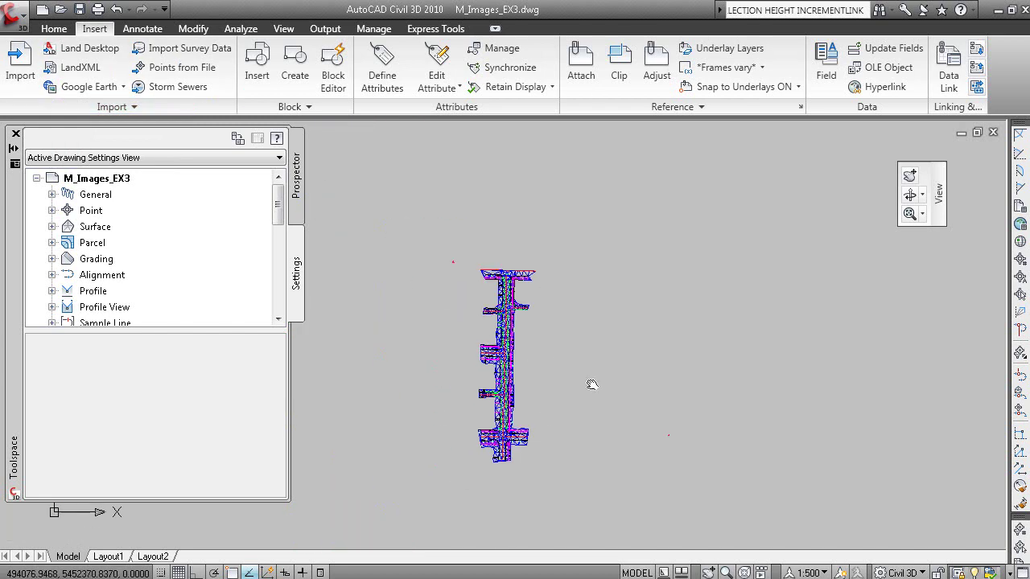
pyautogui.moveTo(593, 387); pyautogui.dragTo(616, 414, button='middle')
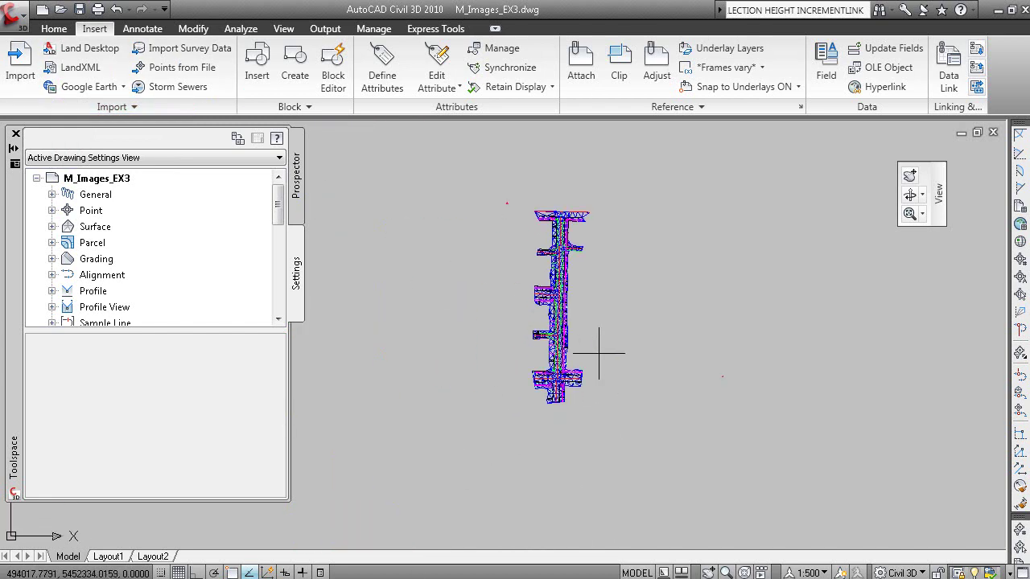
pyautogui.hotkey('alt', 'Tab')
pyautogui.hotkey('alt', 'Tab')
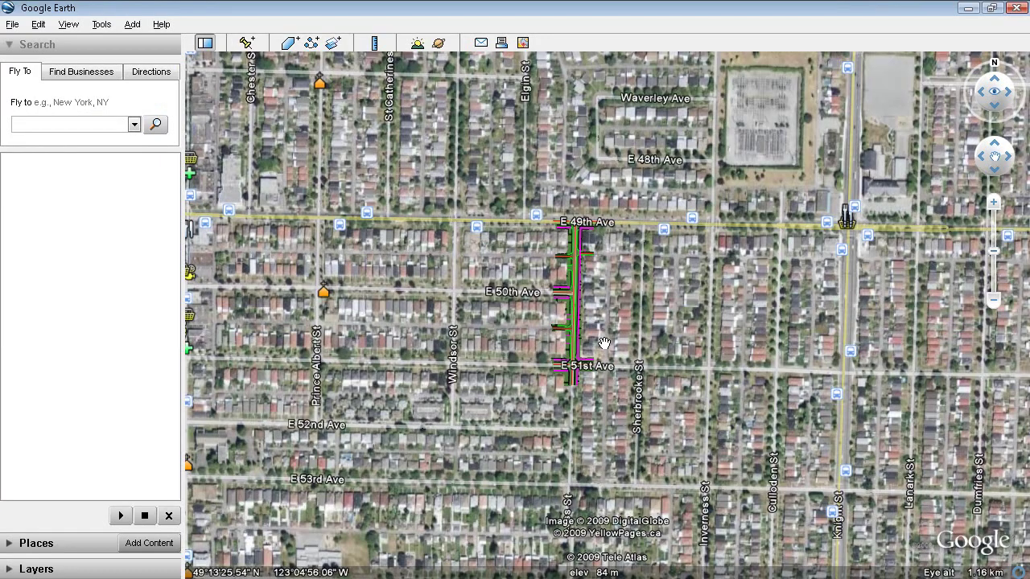
pyautogui.hotkey('alt', 'Tab')
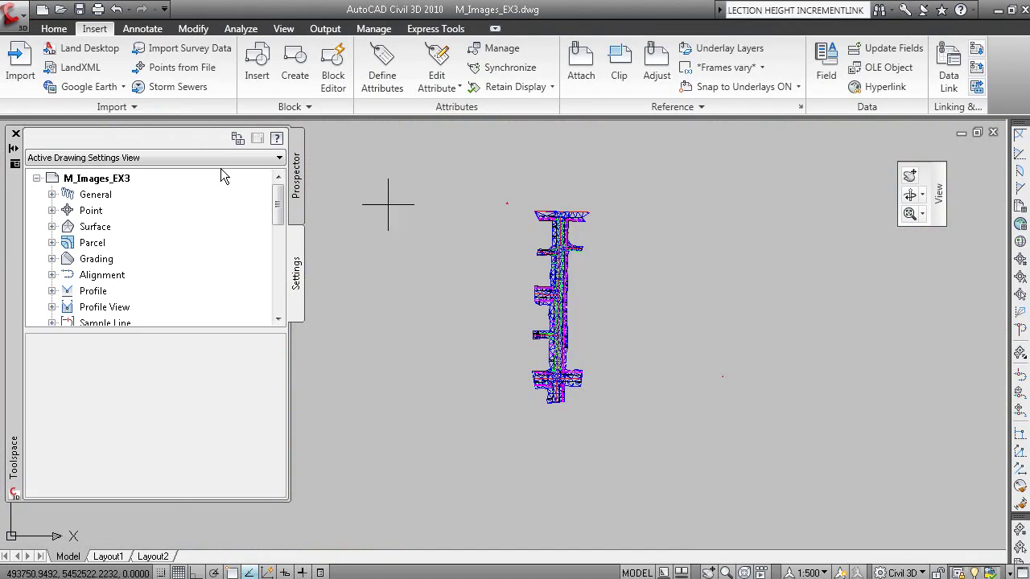
pyautogui.click(78, 91)
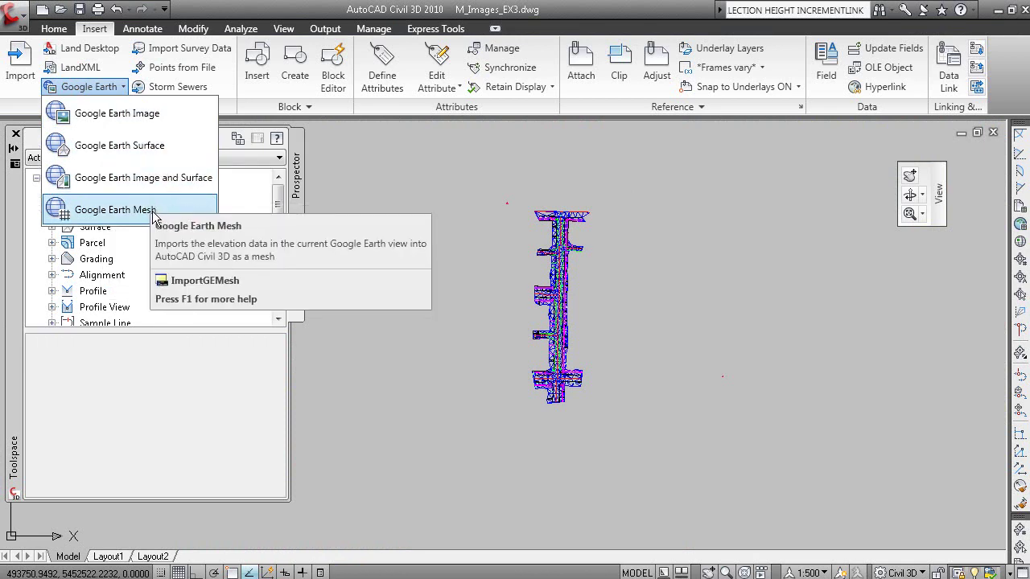
pyautogui.click(165, 111)
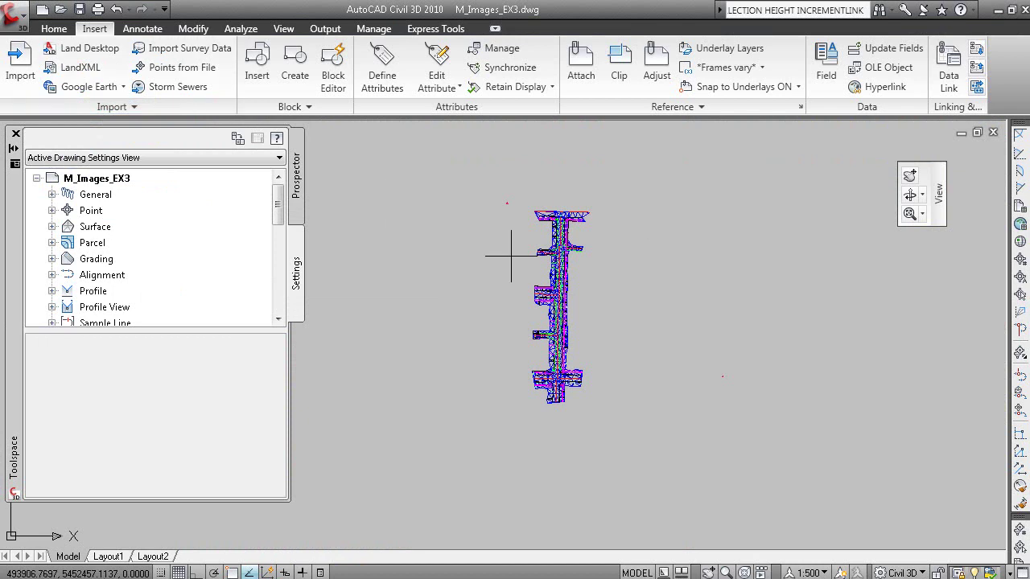
pyautogui.hotkey('alt', 'Tab')
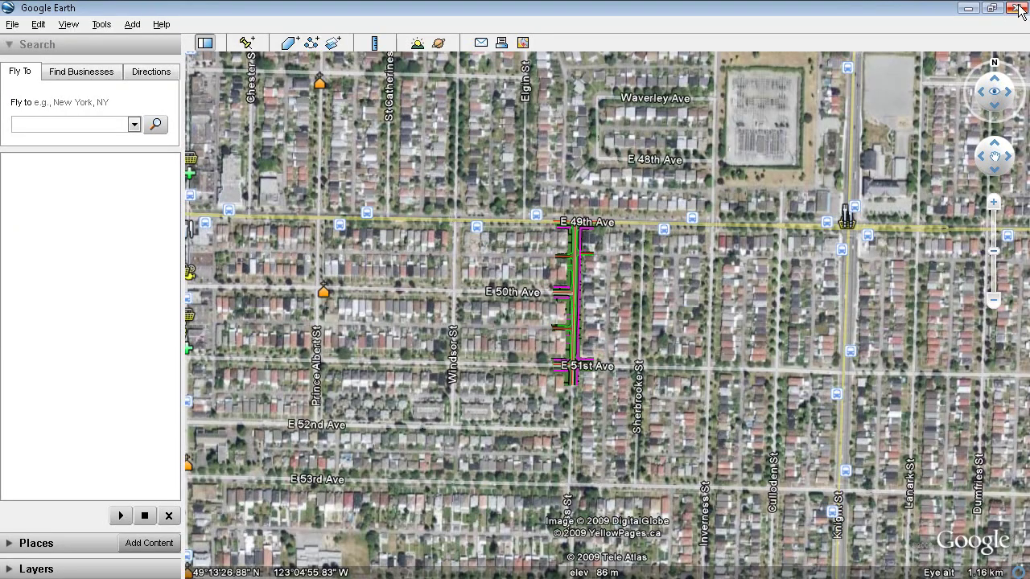
# Step: Quit Google Earth unsaved, retry Google Earth Image past the not-started warning, and double-click Ross Street.kmz in Explorer
pyautogui.click(1017, 8)
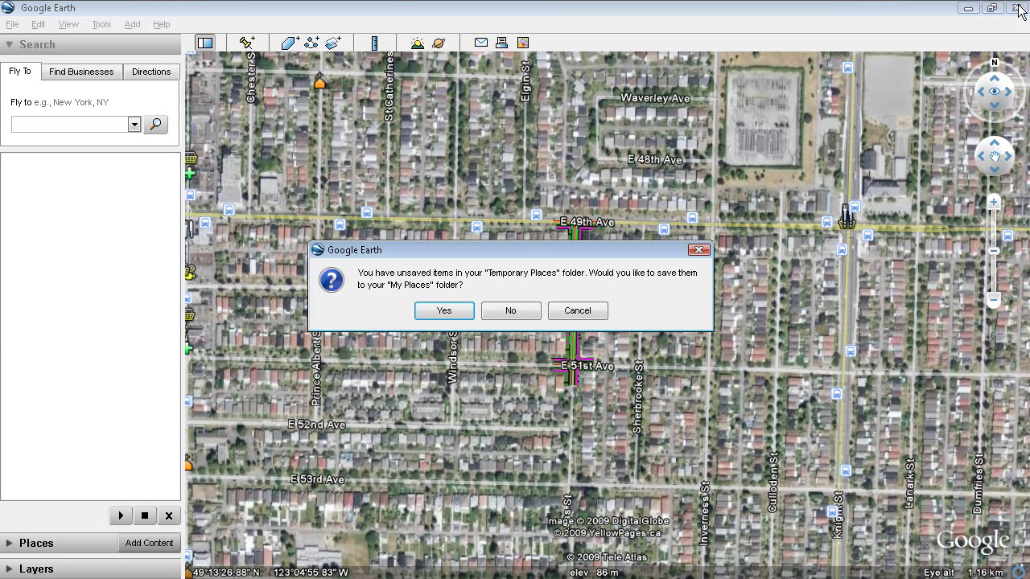
pyautogui.click(527, 312)
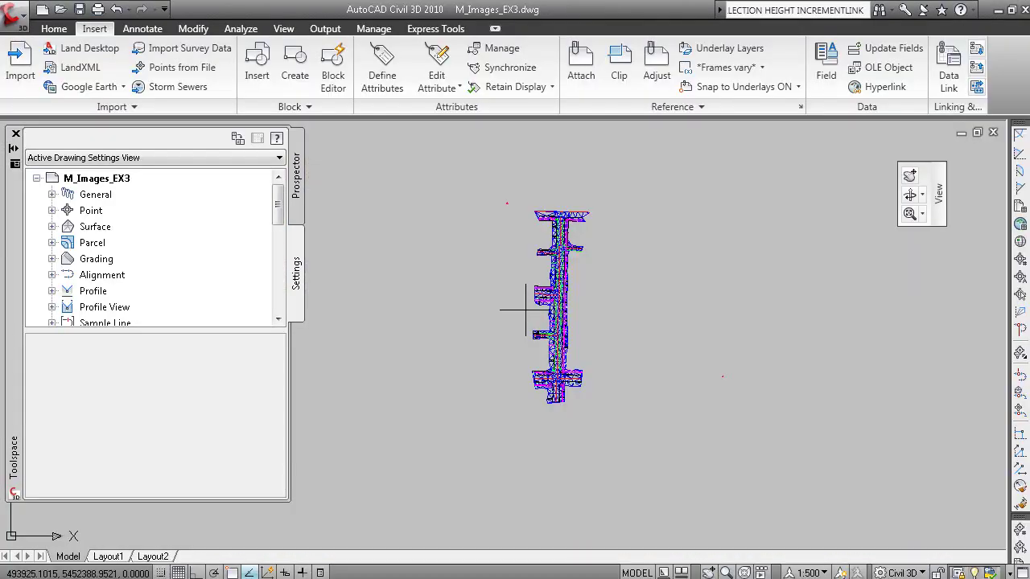
pyautogui.click(89, 86)
pyautogui.click(196, 177)
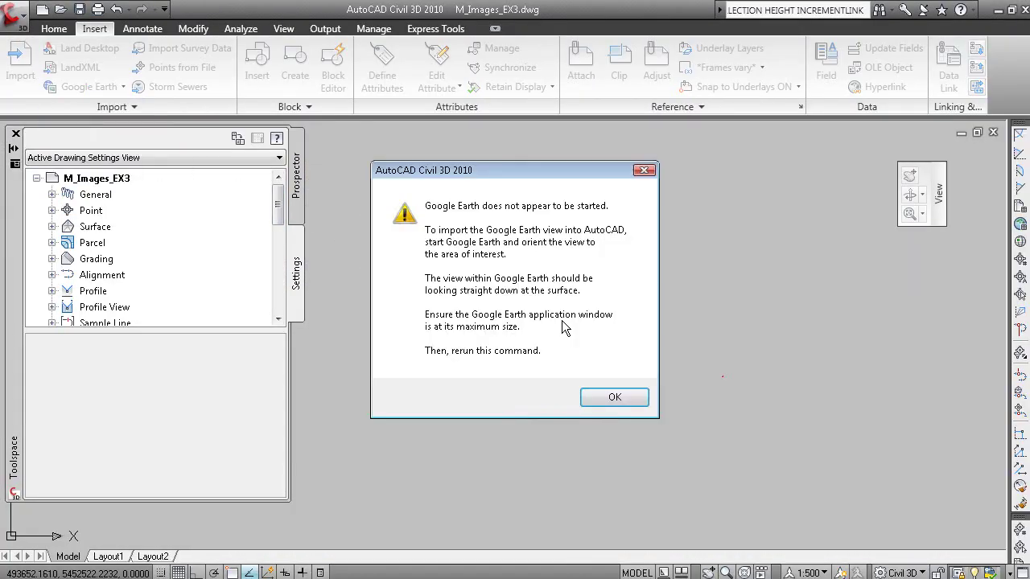
pyautogui.click(616, 397)
pyautogui.hotkey('alt', 'Tab')
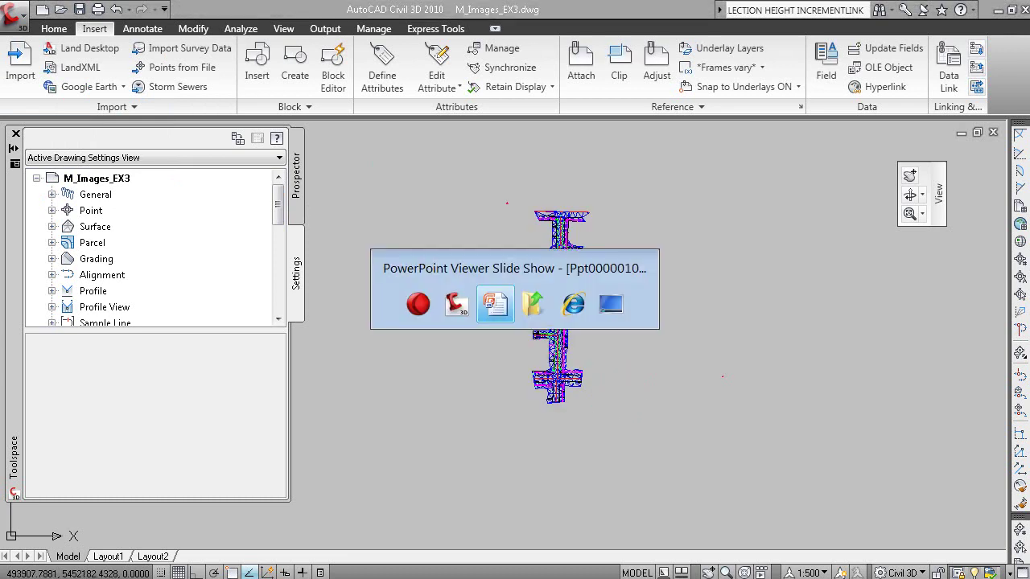
pyautogui.doubleClick(480, 307)
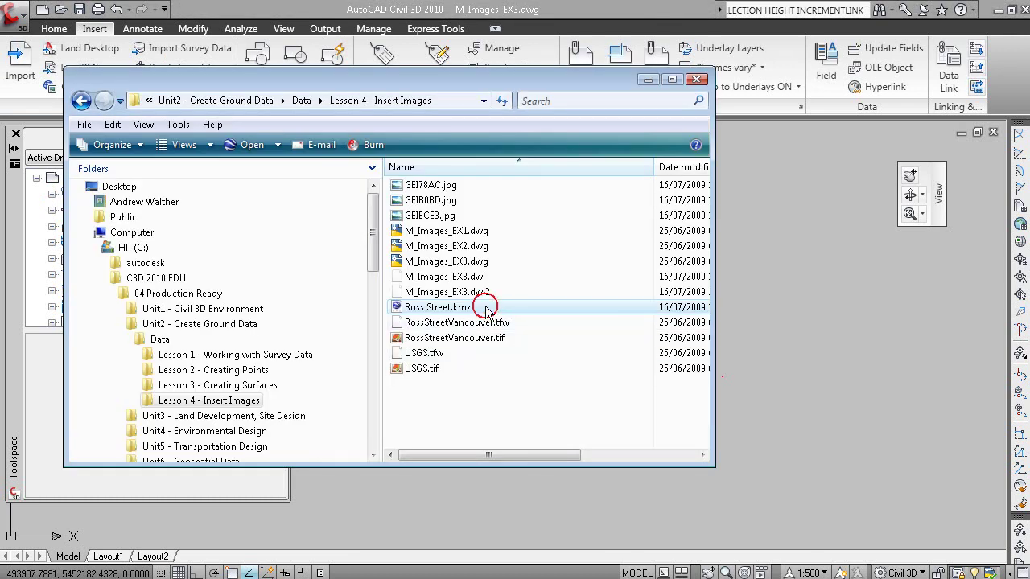
# Step: Dismiss the warning and startup tip, then turn off the Primary Database roads and labels layer
pyautogui.click(659, 325)
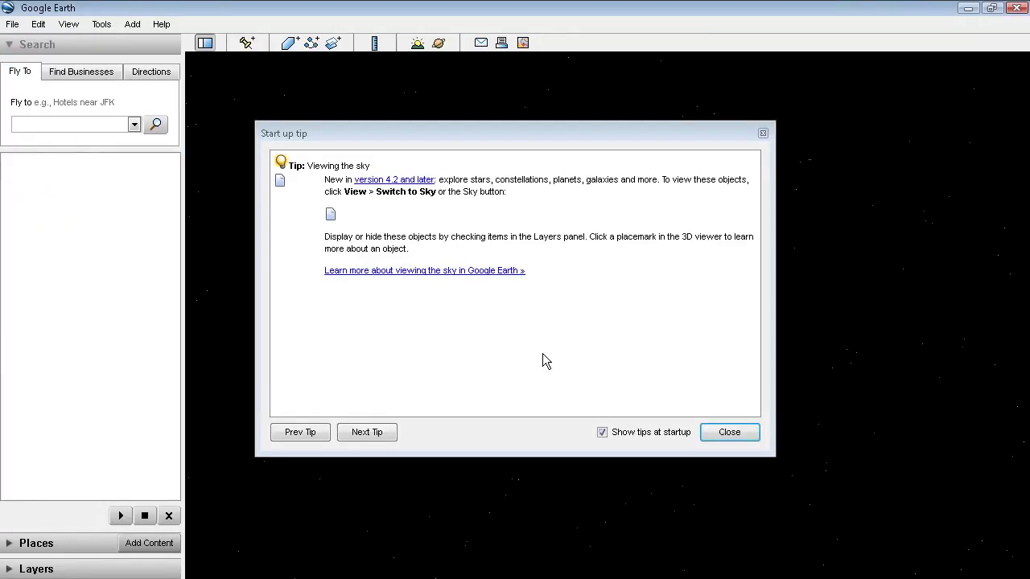
pyautogui.click(729, 432)
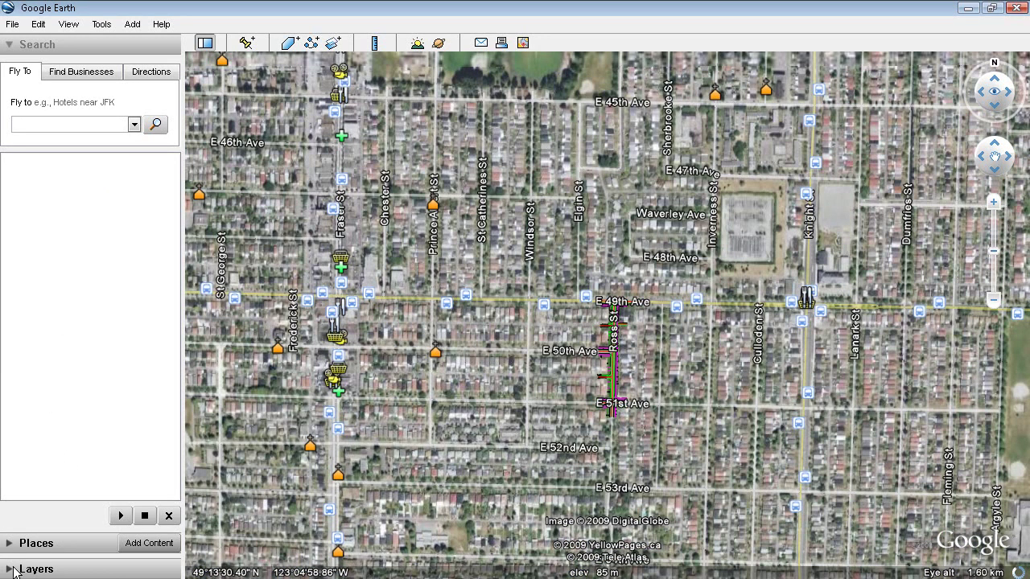
pyautogui.click(13, 572)
pyautogui.click(6, 268)
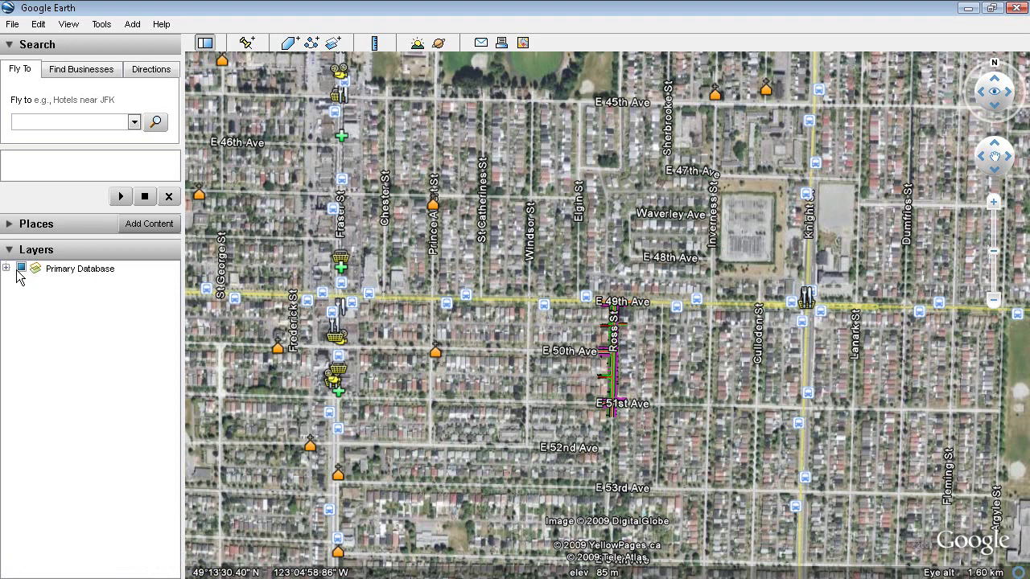
pyautogui.click(21, 268)
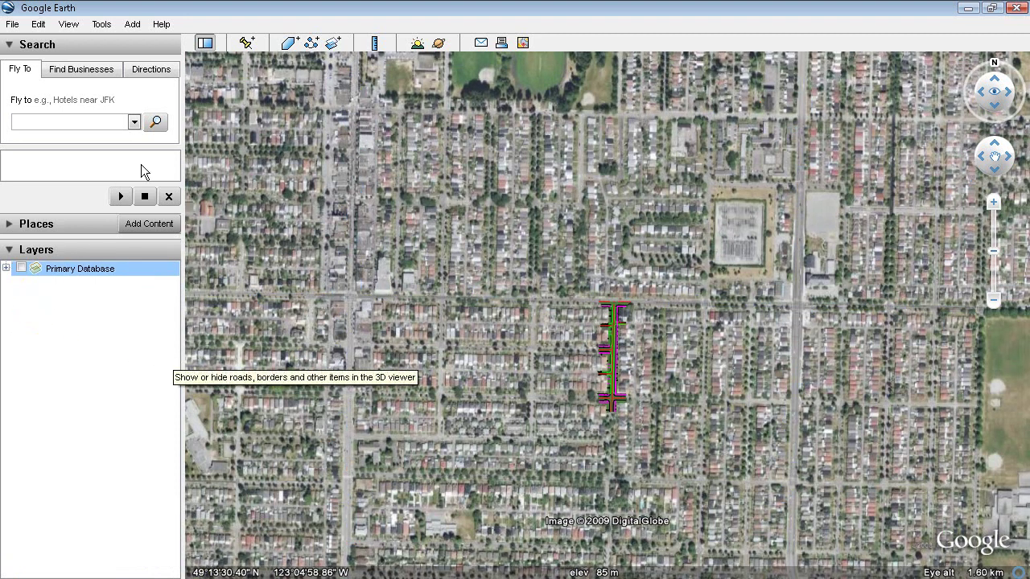
# Step: Hide the Ross Street overlay in Places and zoom in over the neighbourhood before returning to Civil 3D
pyautogui.click(6, 226)
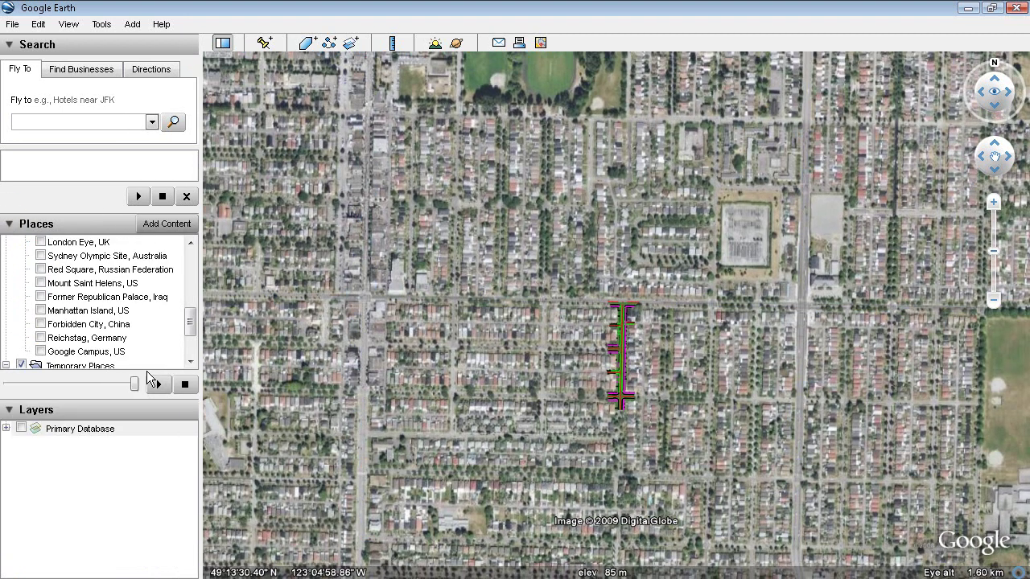
pyautogui.moveTo(189, 322); pyautogui.dragTo(187, 347)
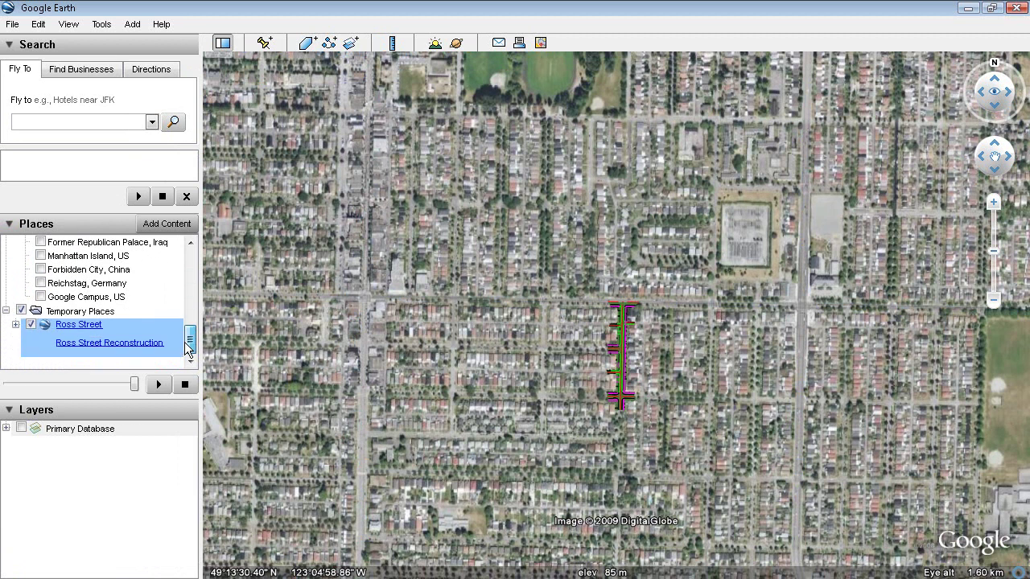
pyautogui.click(29, 324)
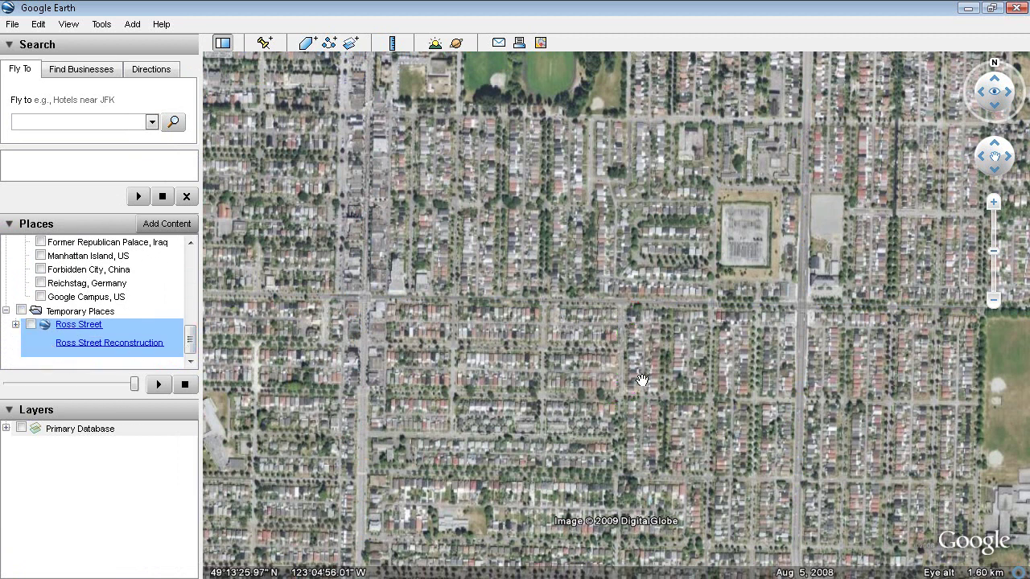
pyautogui.doubleClick(665, 387)
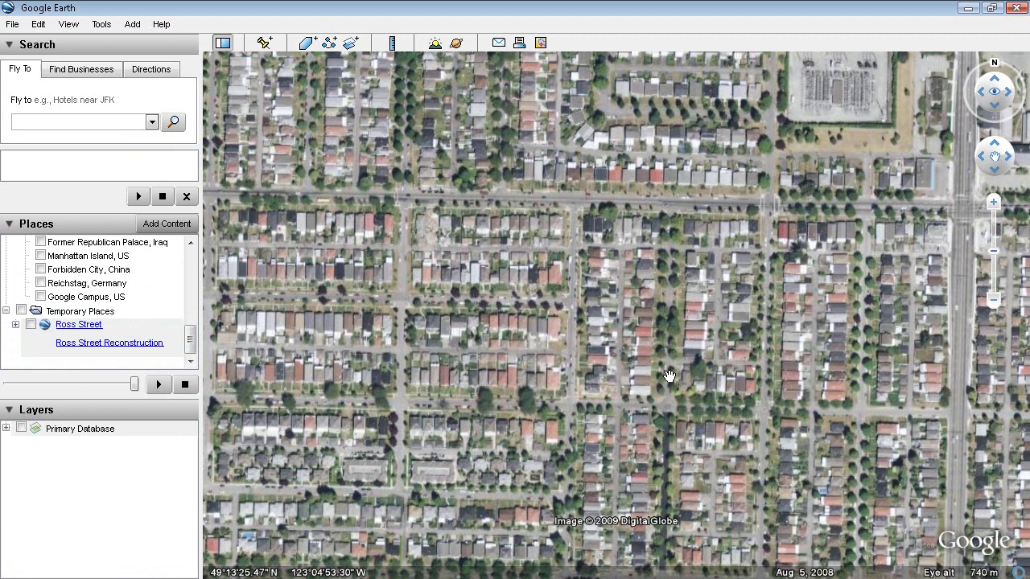
pyautogui.hotkey('alt', 'Tab')
pyautogui.press('Tab')
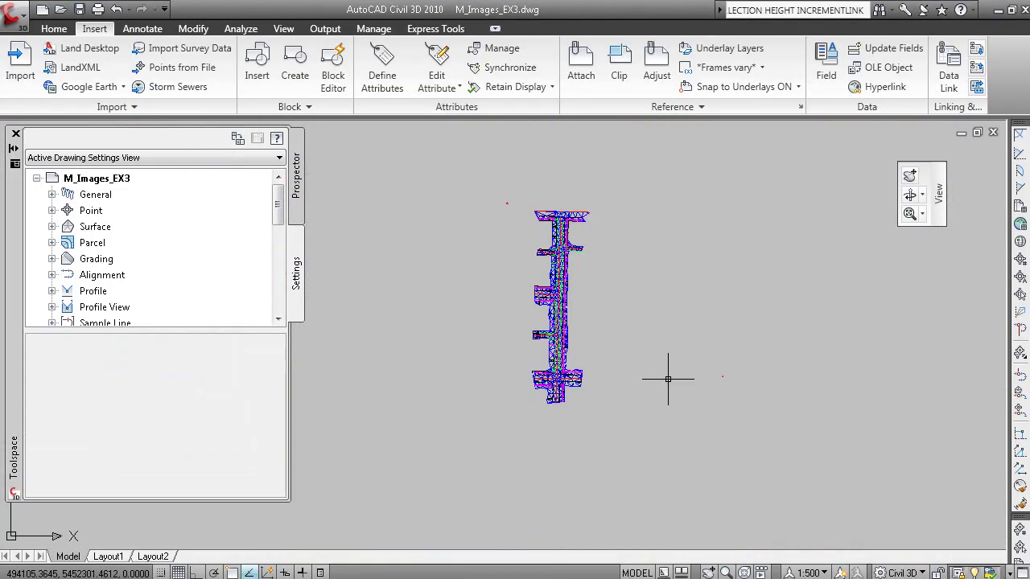
pyautogui.click(101, 86)
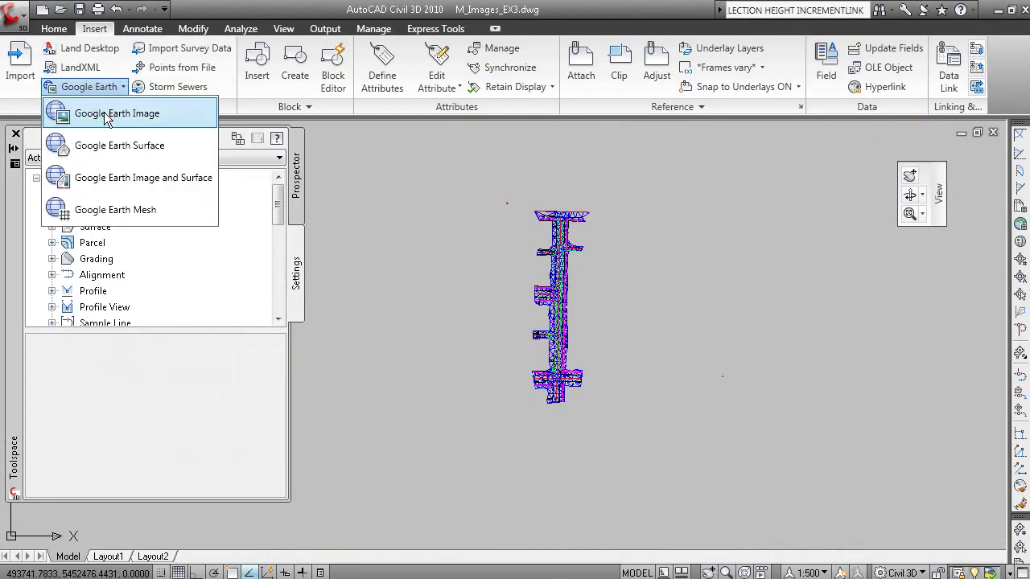
pyautogui.click(106, 116)
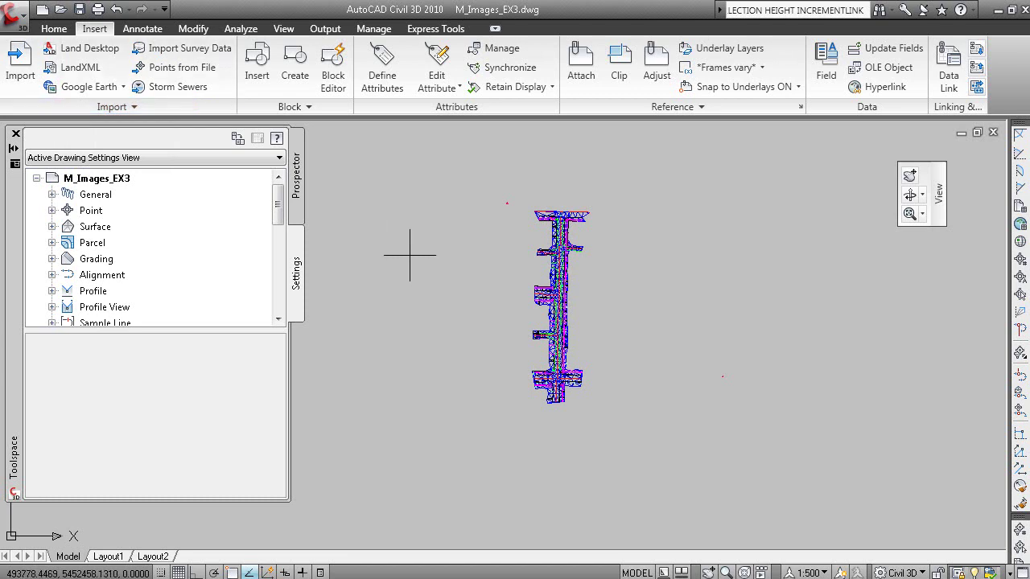
pyautogui.click(109, 90)
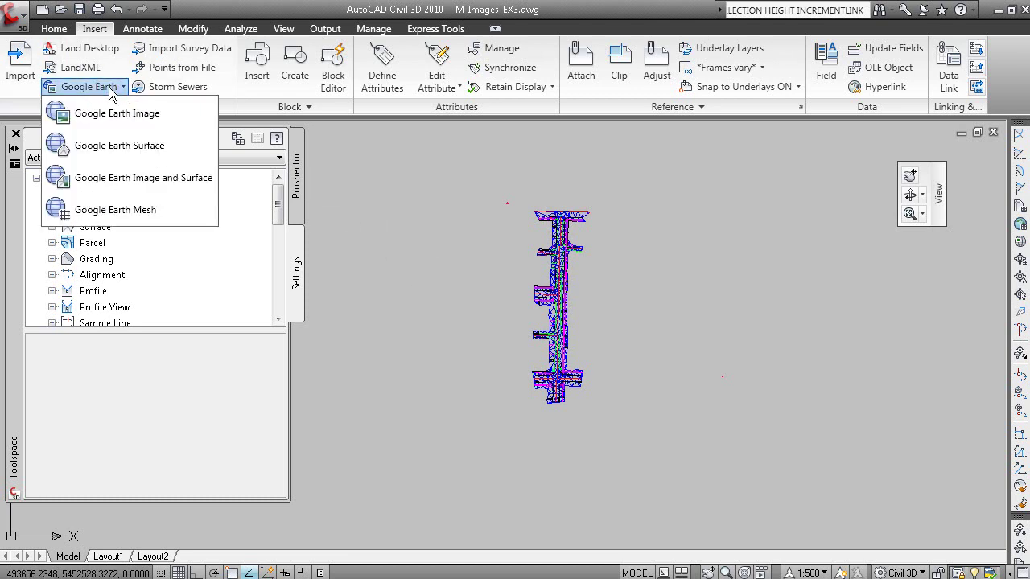
pyautogui.click(105, 117)
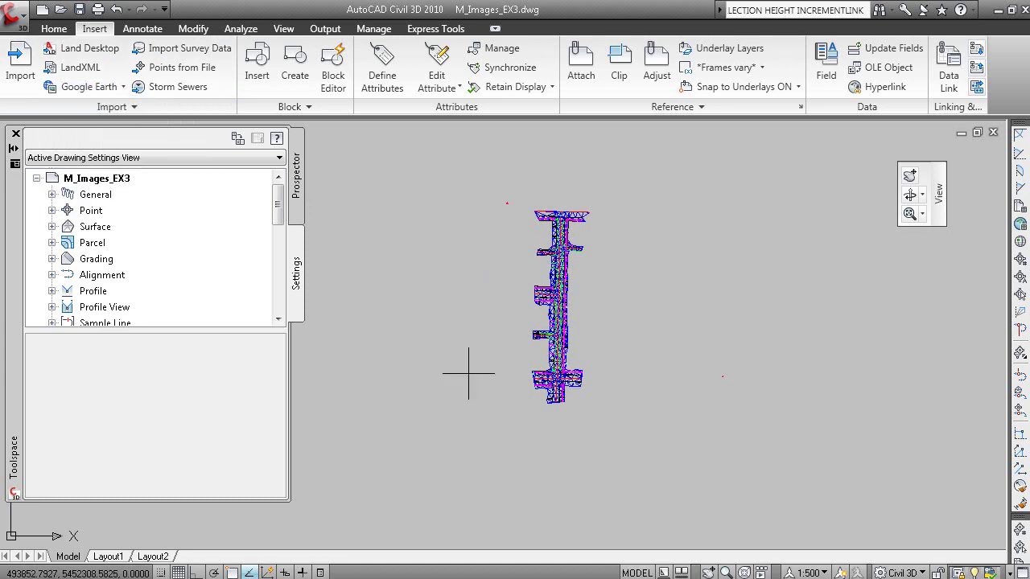
pyautogui.moveTo(490, 391)
pyautogui.mouseDown(button='middle')
pyautogui.moveTo(437, 454)
pyautogui.moveTo(446, 417)
pyautogui.mouseUp(button='middle')
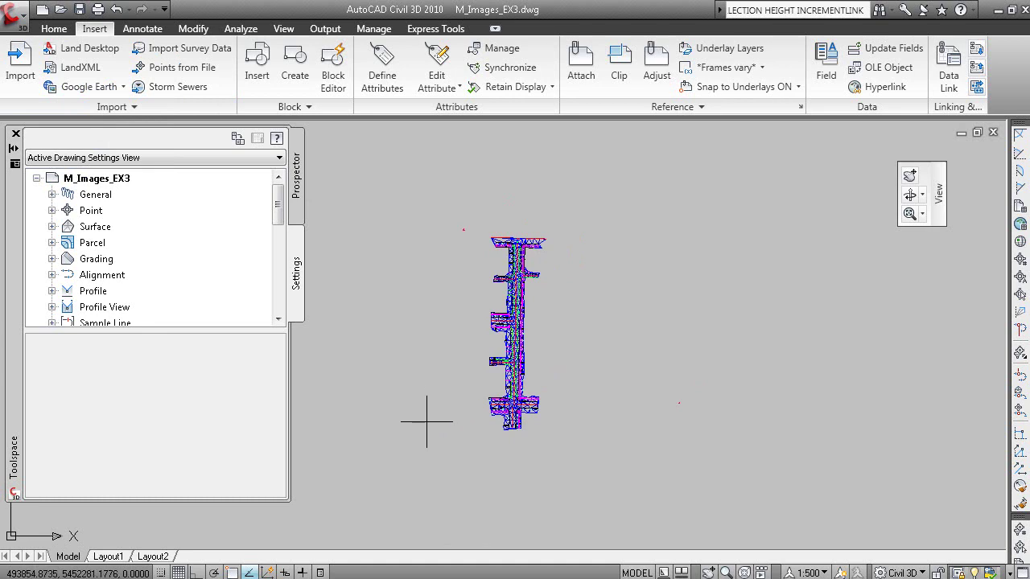
pyautogui.moveTo(561, 464); pyautogui.dragTo(563, 452, button='middle')
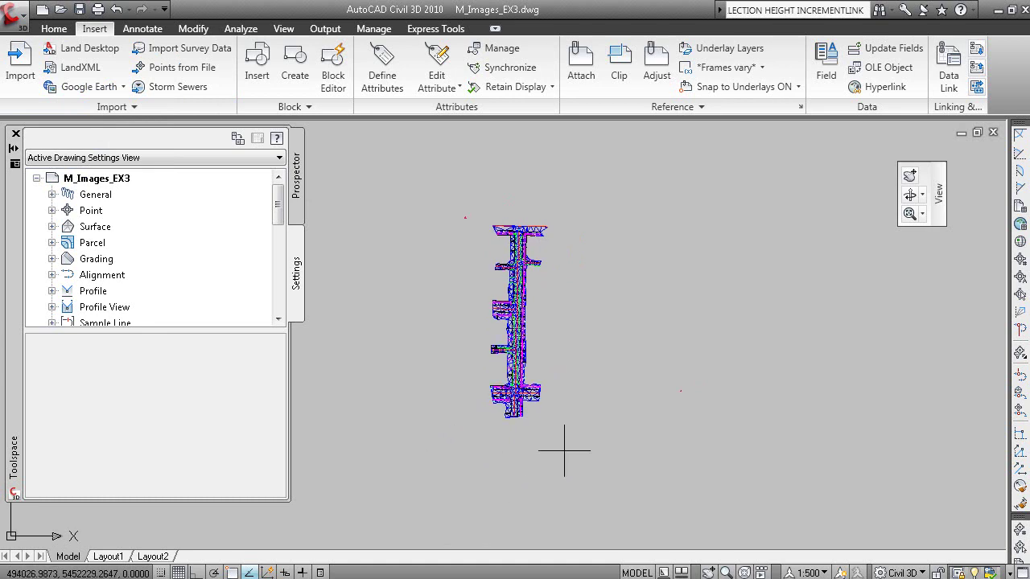